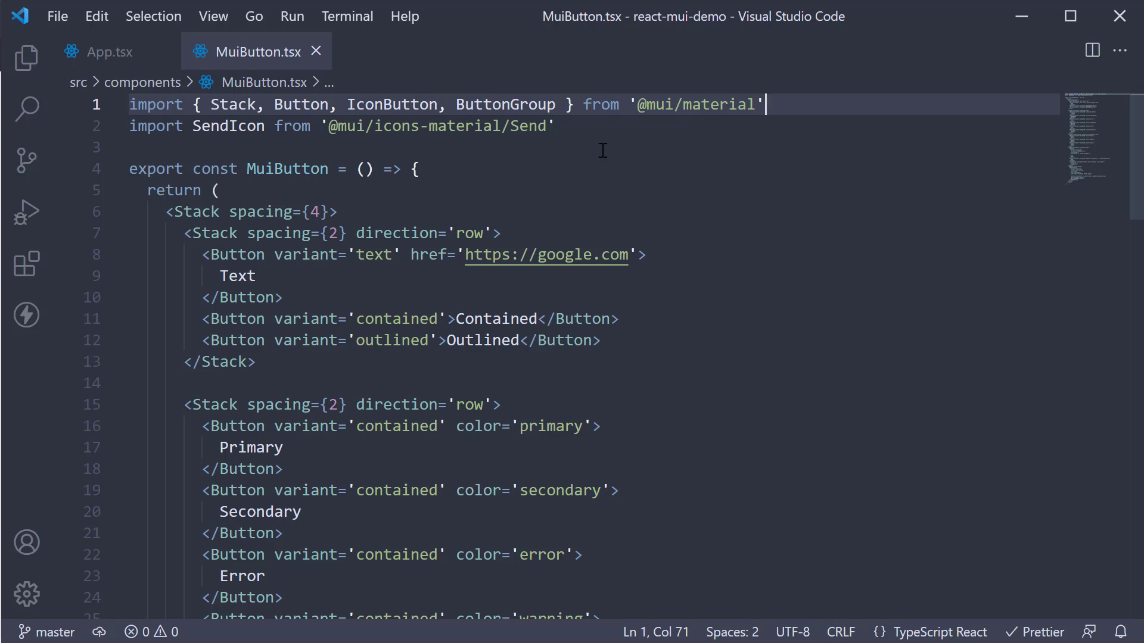
double_click(506, 105)
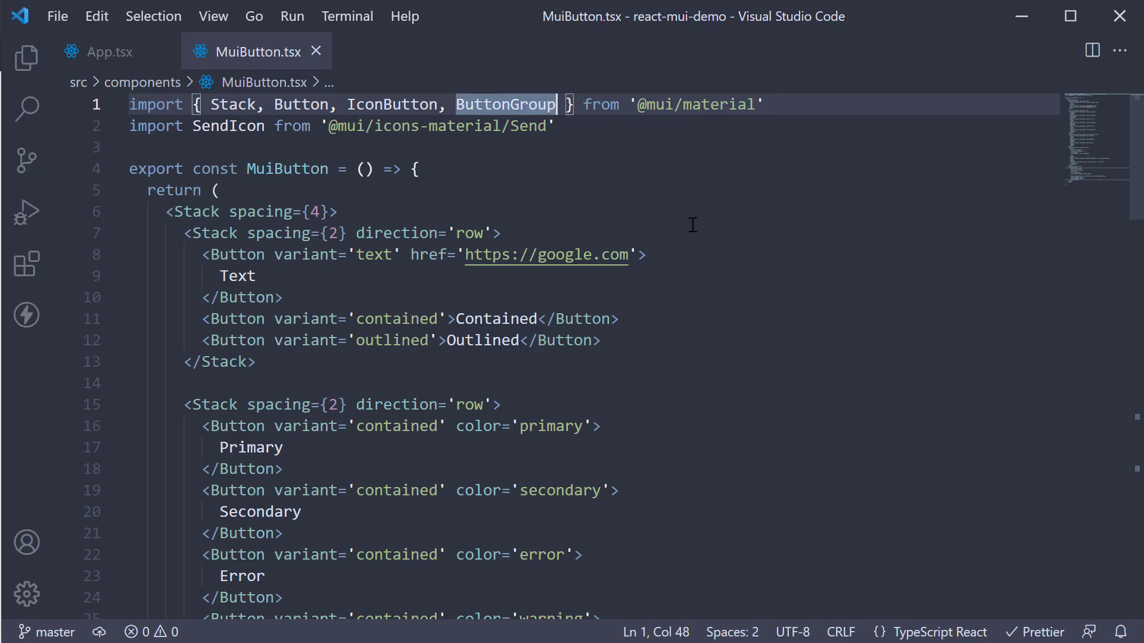
type(", ")
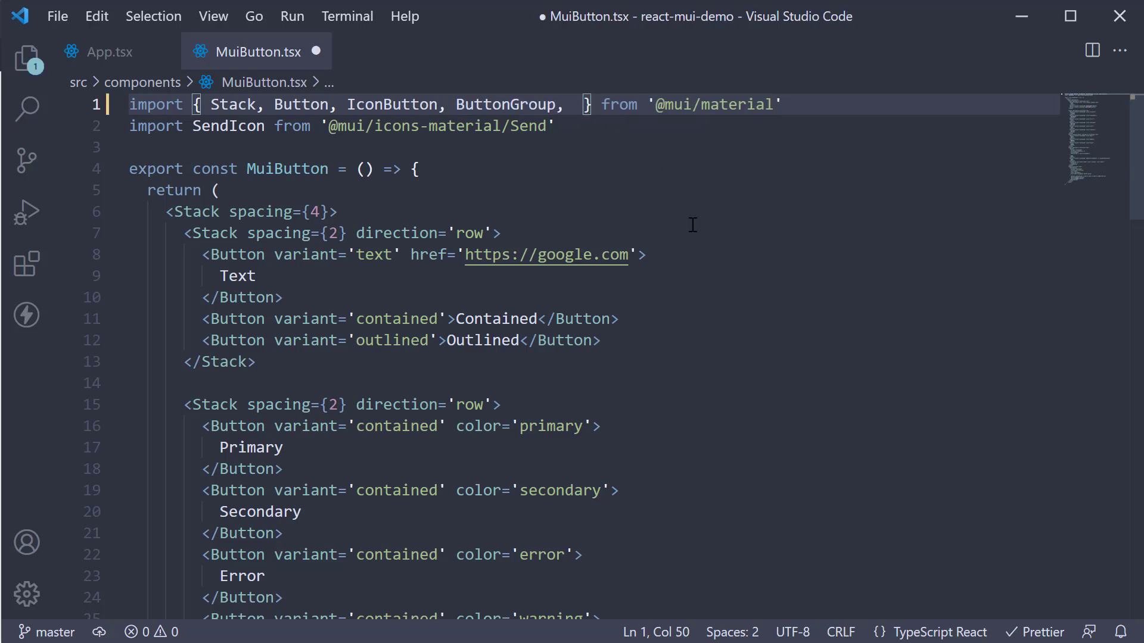
type("ToggleButton")
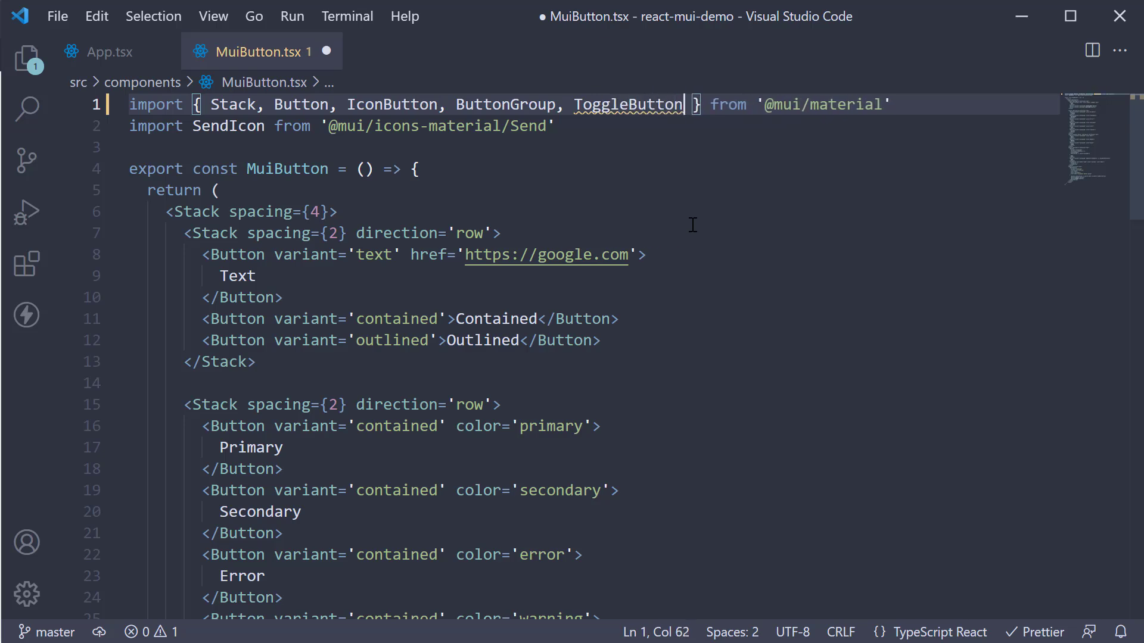
type("Group, Toggl")
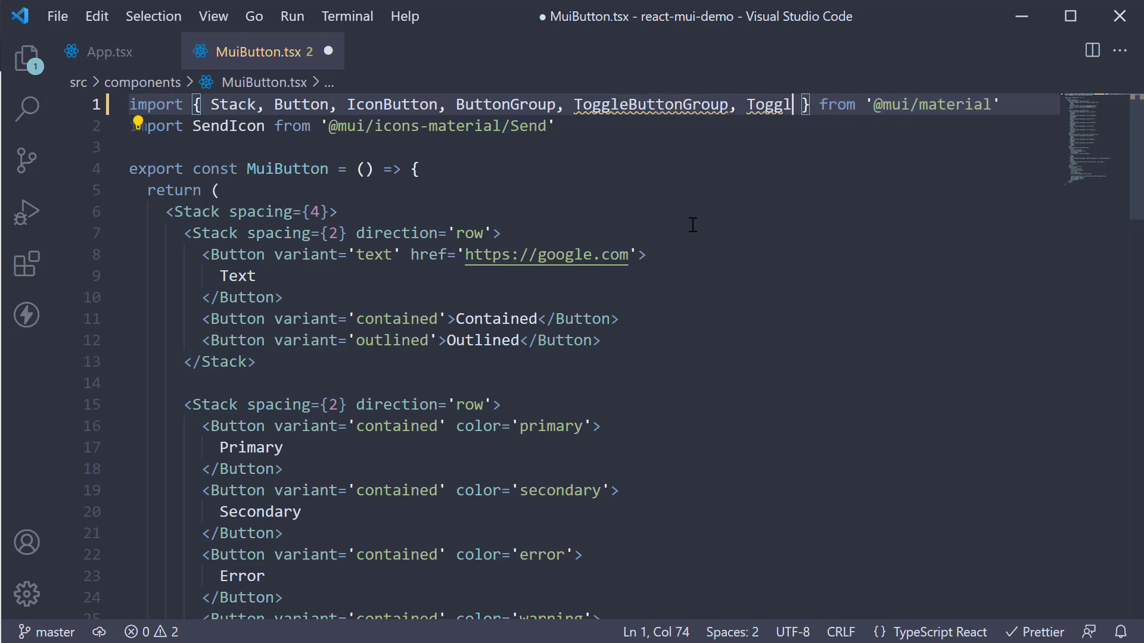
type("eB")
key("Tab")
key("ctrl+s")
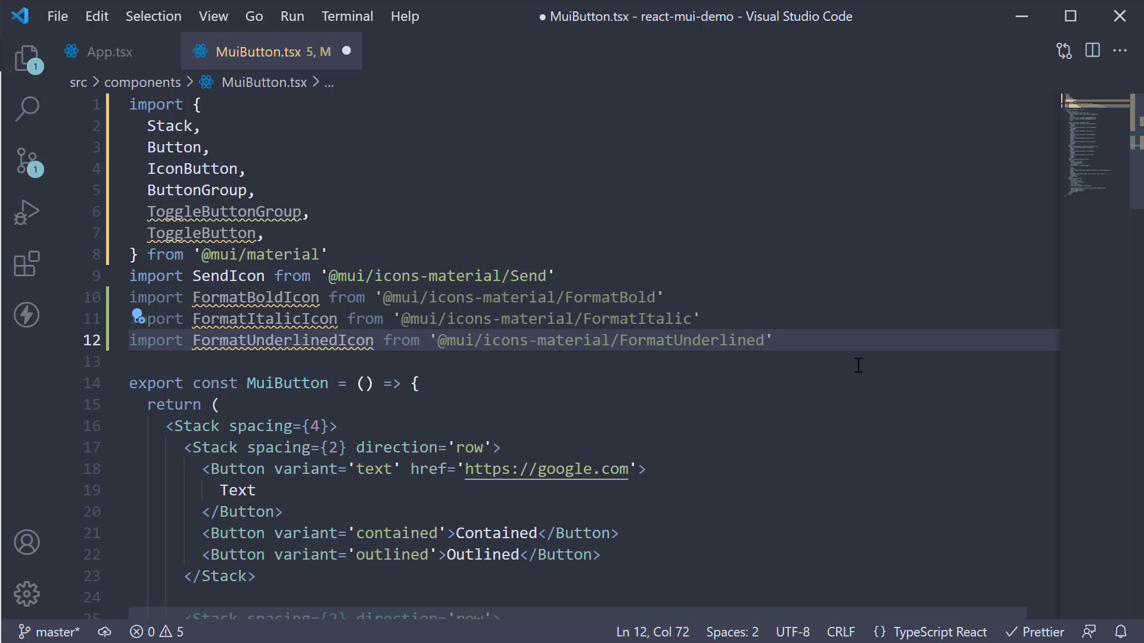
scroll(858, 366, "down", 15)
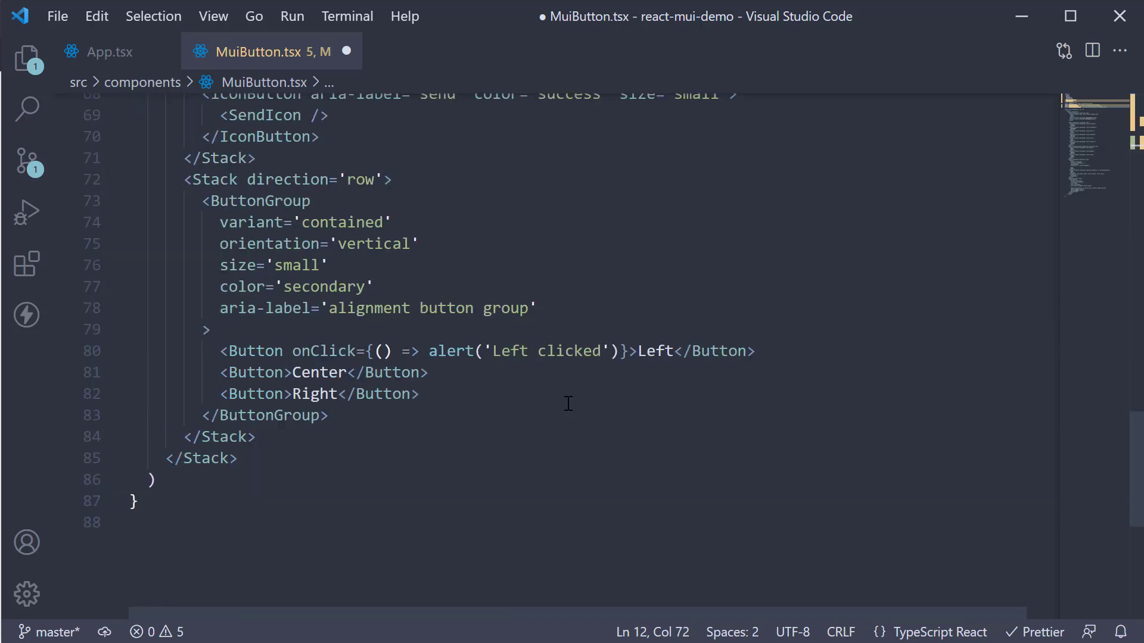
Add a row Stack below line 84 containing a ToggleButtonGroup with aria-label 'text formatting'
left_click(369, 367)
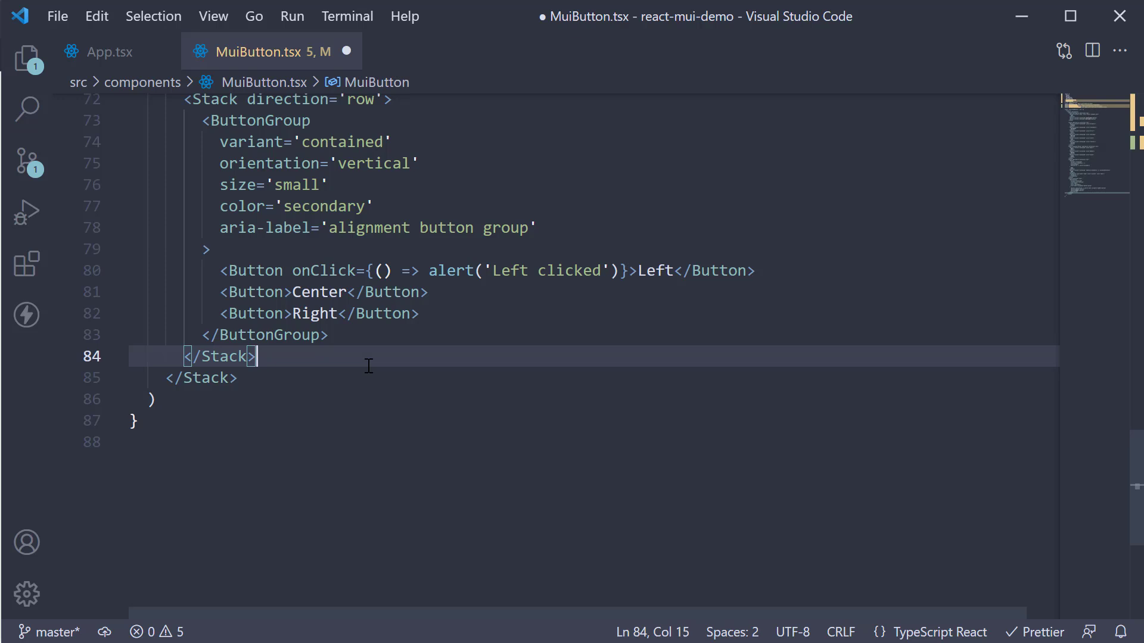
key("Return")
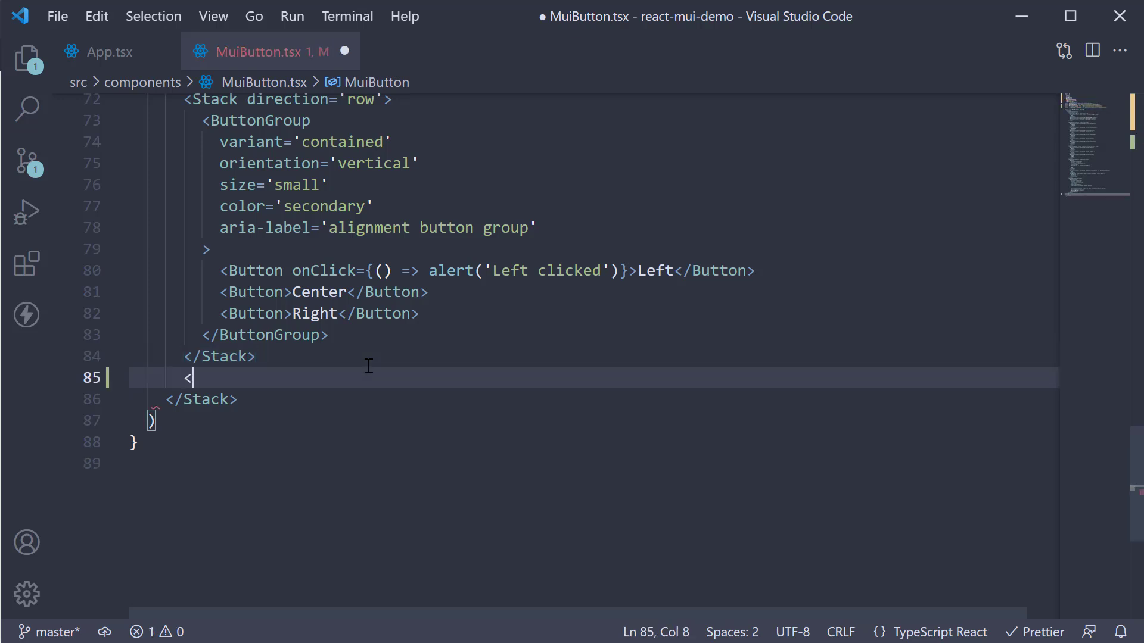
type("<Stack>")
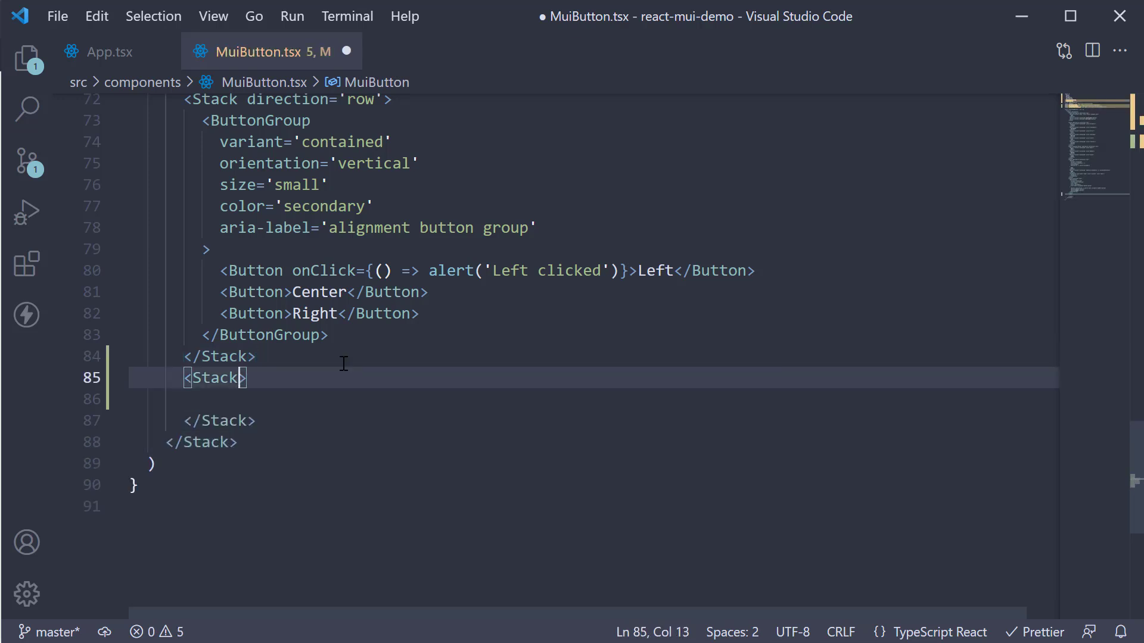
type(" direction")
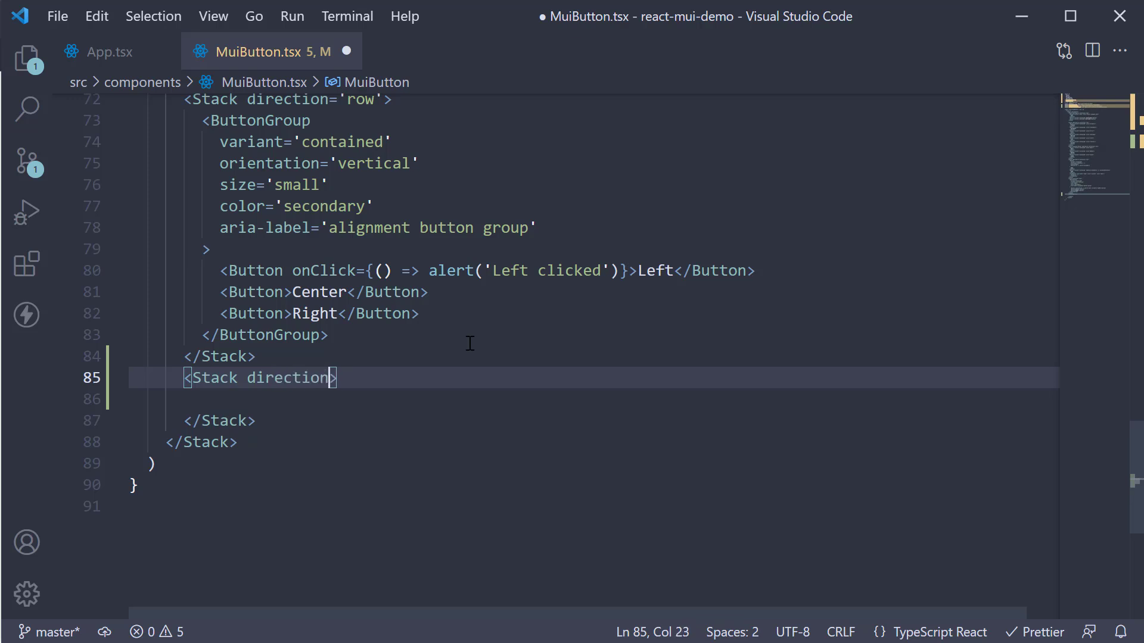
type("='row")
key("Return")
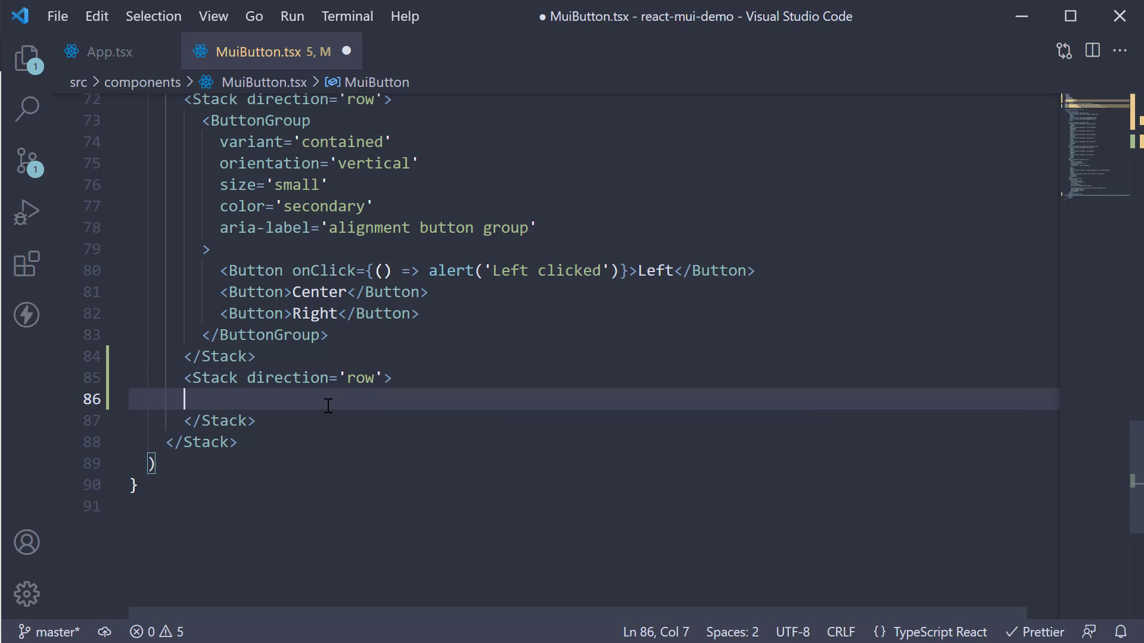
type("<Toggl")
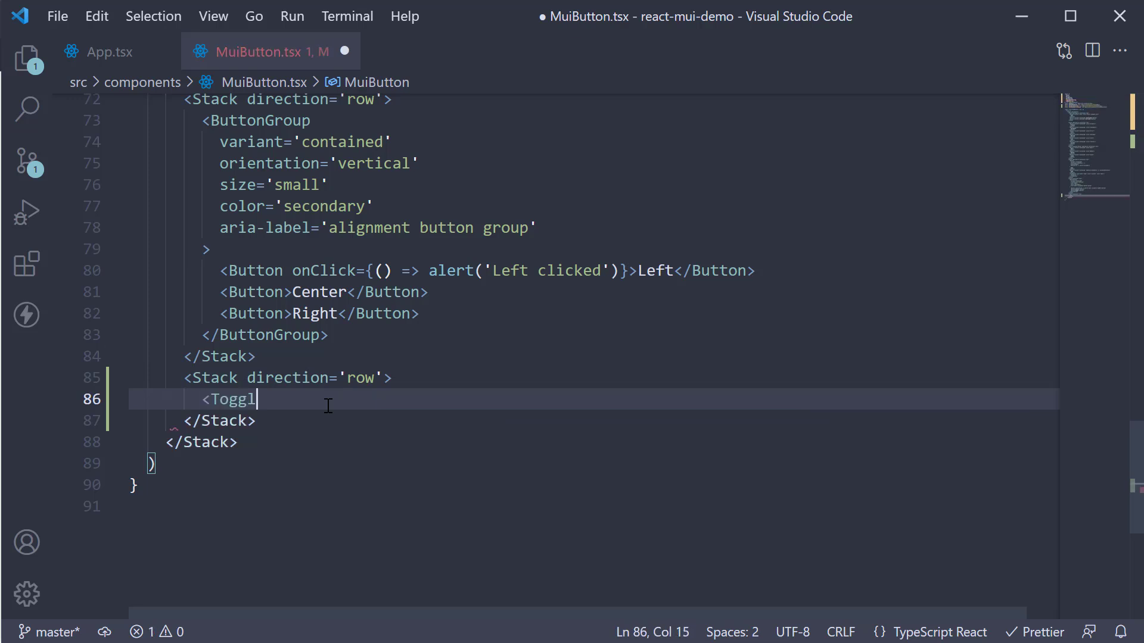
type("eButtonGroup")
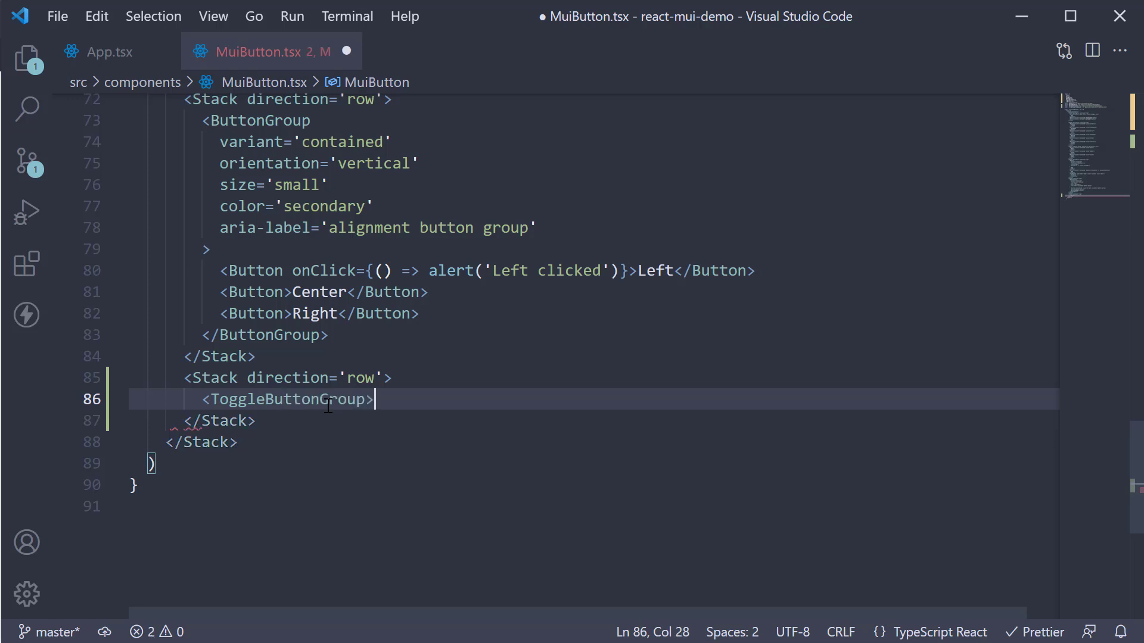
type("></ToggleButtonGroup>")
key("Return")
key("Return")
left_click(369, 399)
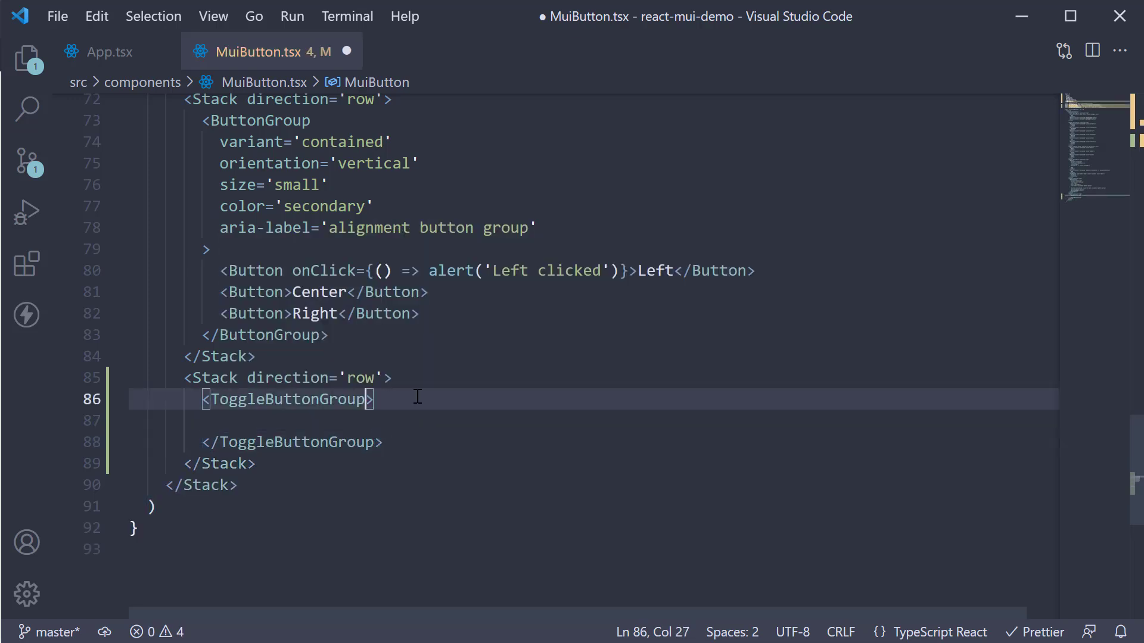
type("aria-")
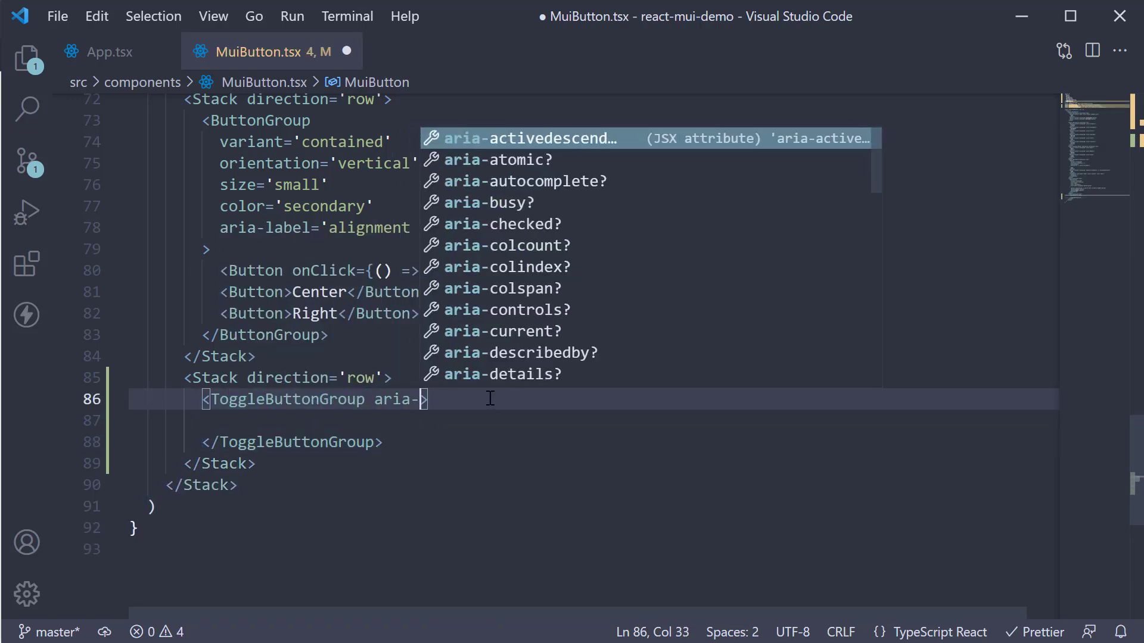
type("label=")
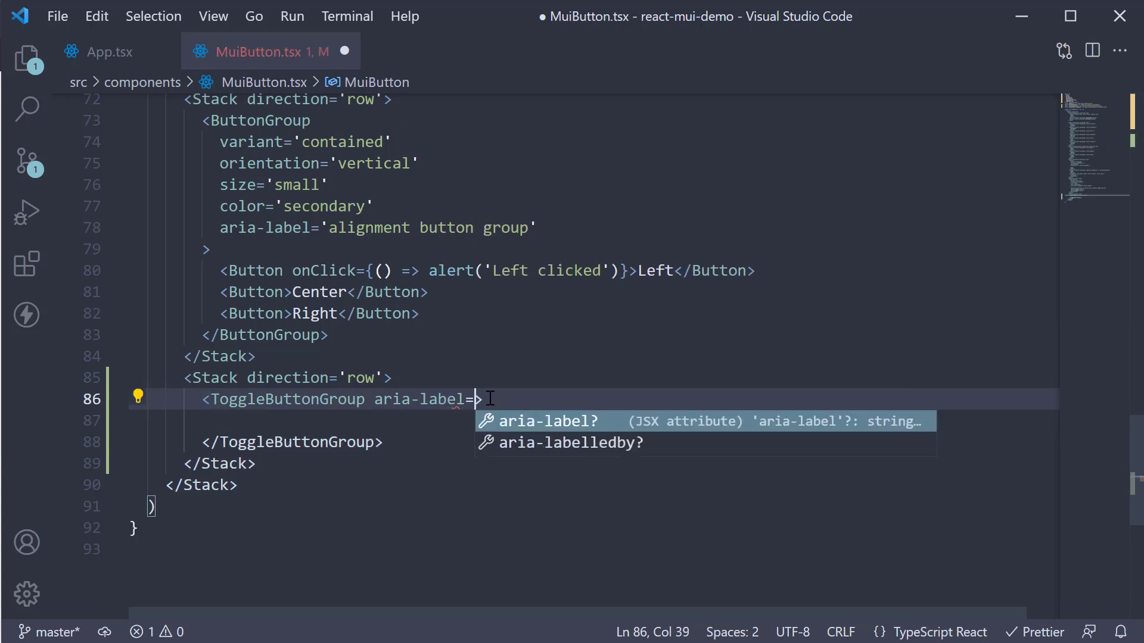
type("'text f")
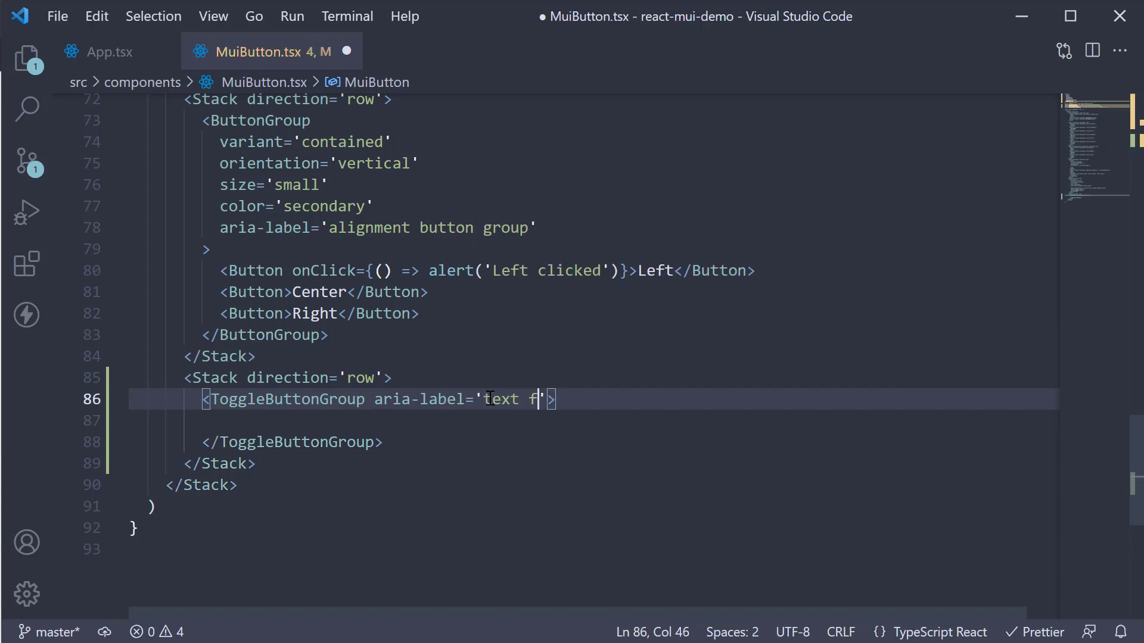
type("ormatting")
Add three ToggleButtons wrapping FormatBold, FormatItalic and FormatUnderlined icons inside the group
left_click(479, 427)
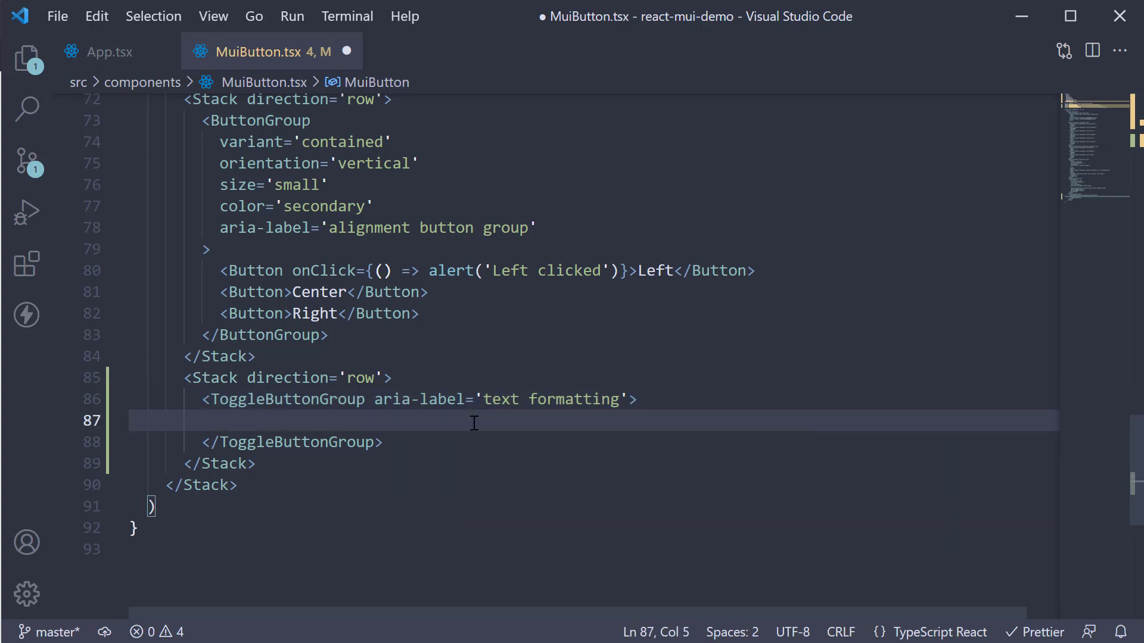
key("Tab")
key("Tab")
key("Tab")
type("<ToggleButton")
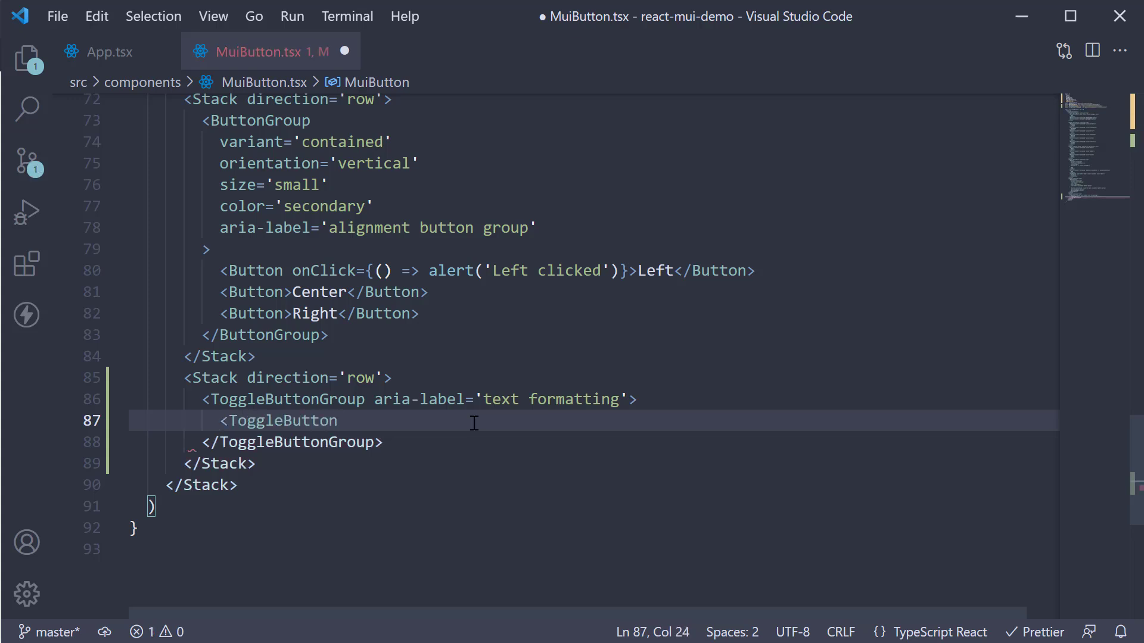
type("><Format")
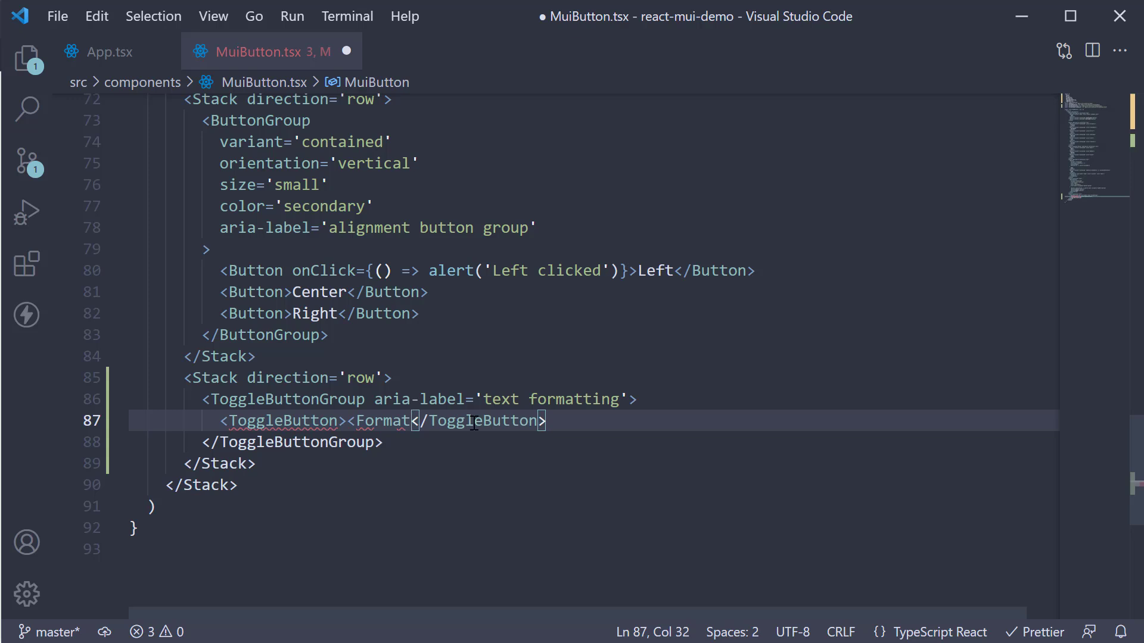
type("BoldIcon />")
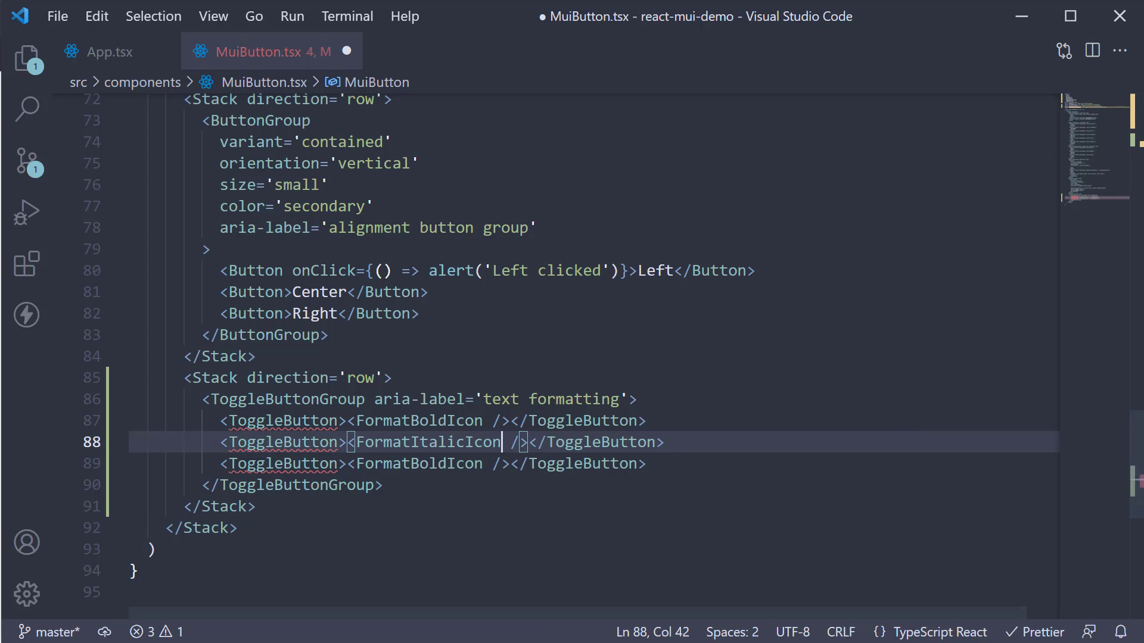
double_click(454, 463)
type("FormatUnderlinedIcon")
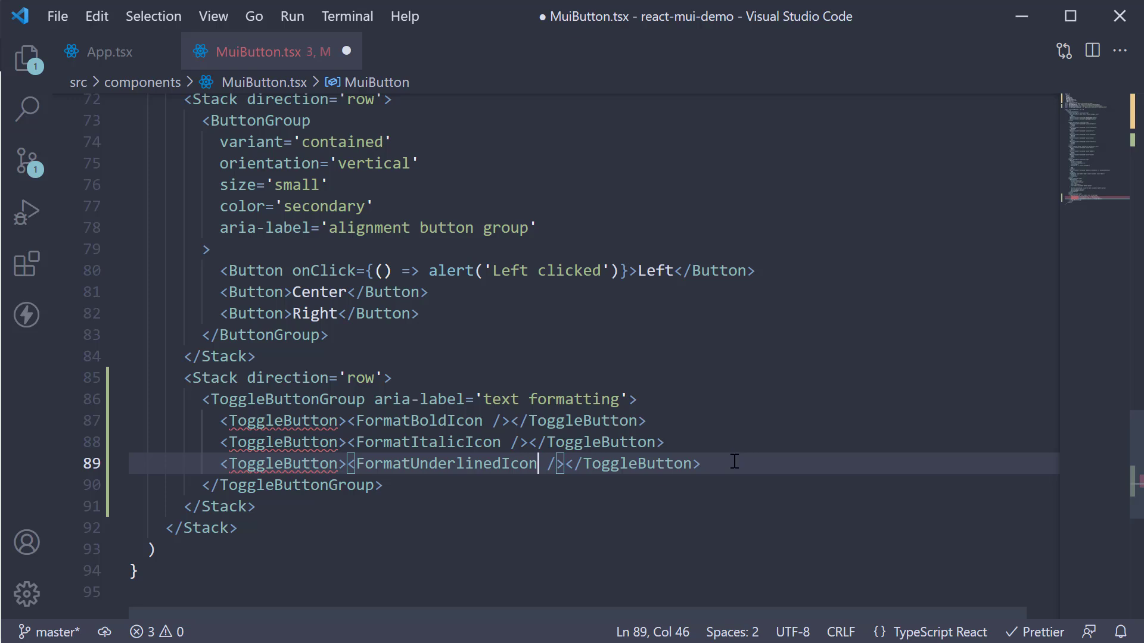
left_click(765, 470)
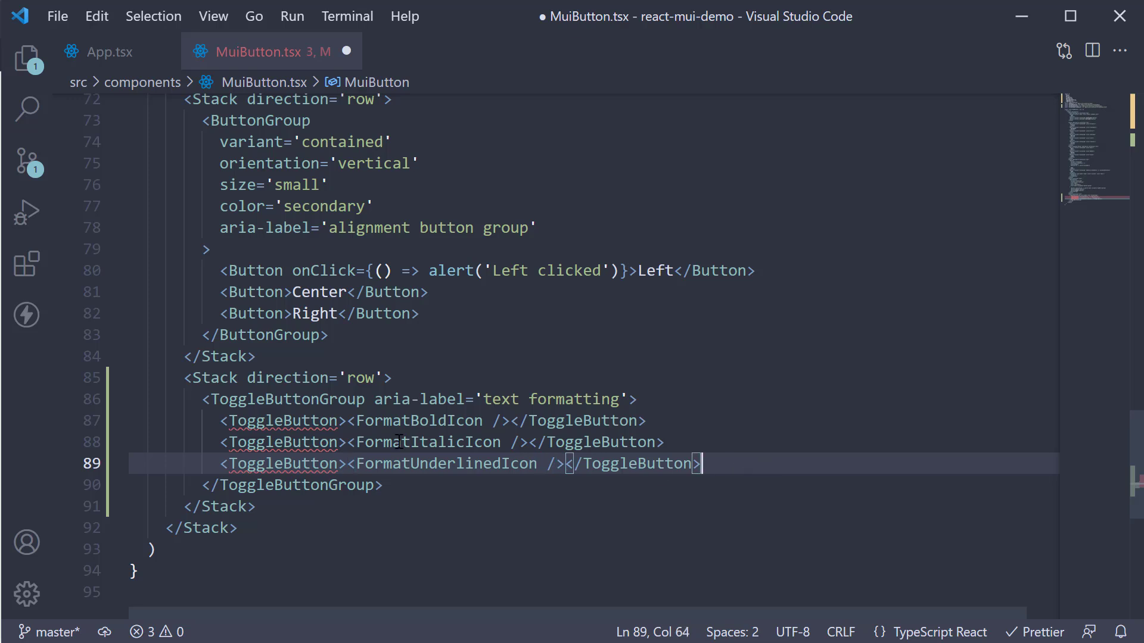
Give the ToggleButtons values 'bold', 'italic' and 'underlined' and save so Prettier formats them
left_click(338, 422)
type("value='b")
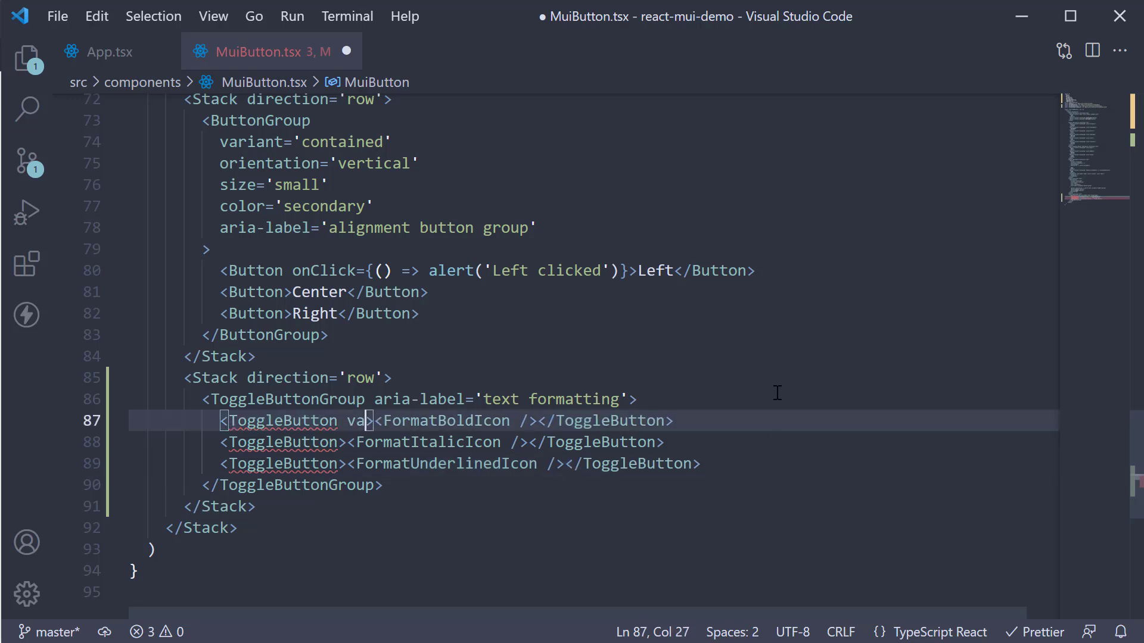
type("old")
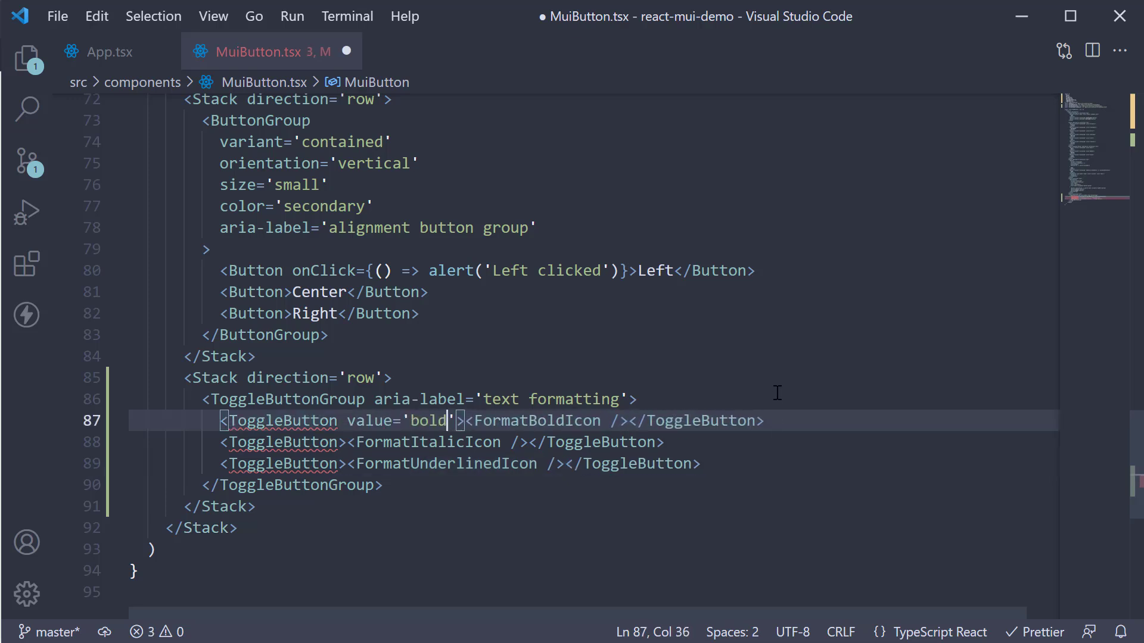
left_click(339, 442)
type("value='i'><FormatItalic")
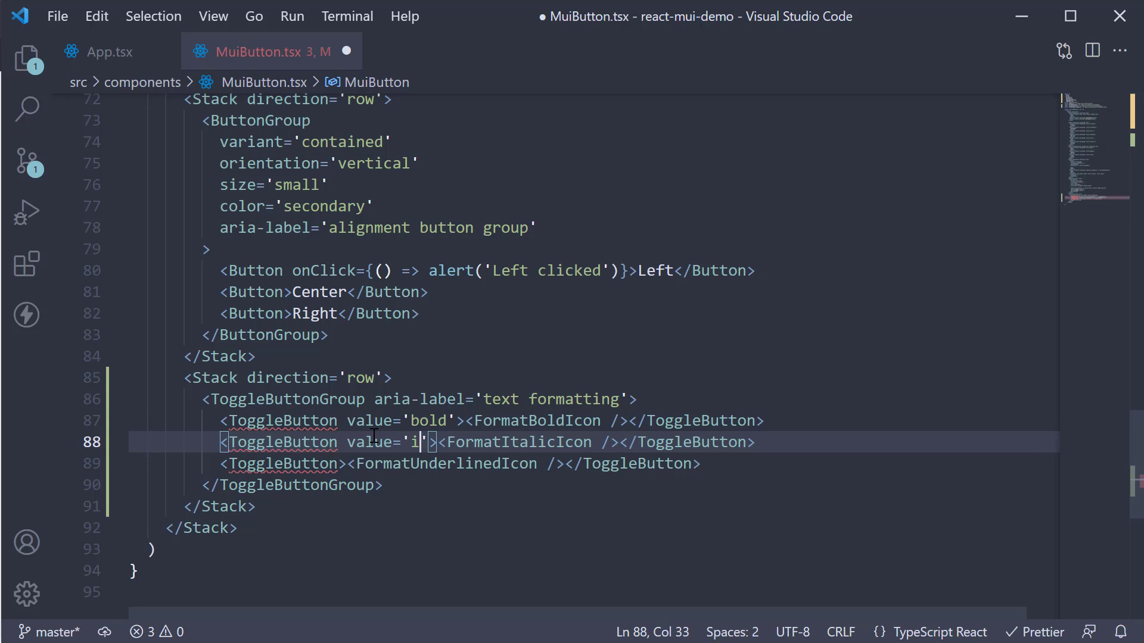
type("talic")
left_click(344, 462)
type("value='")
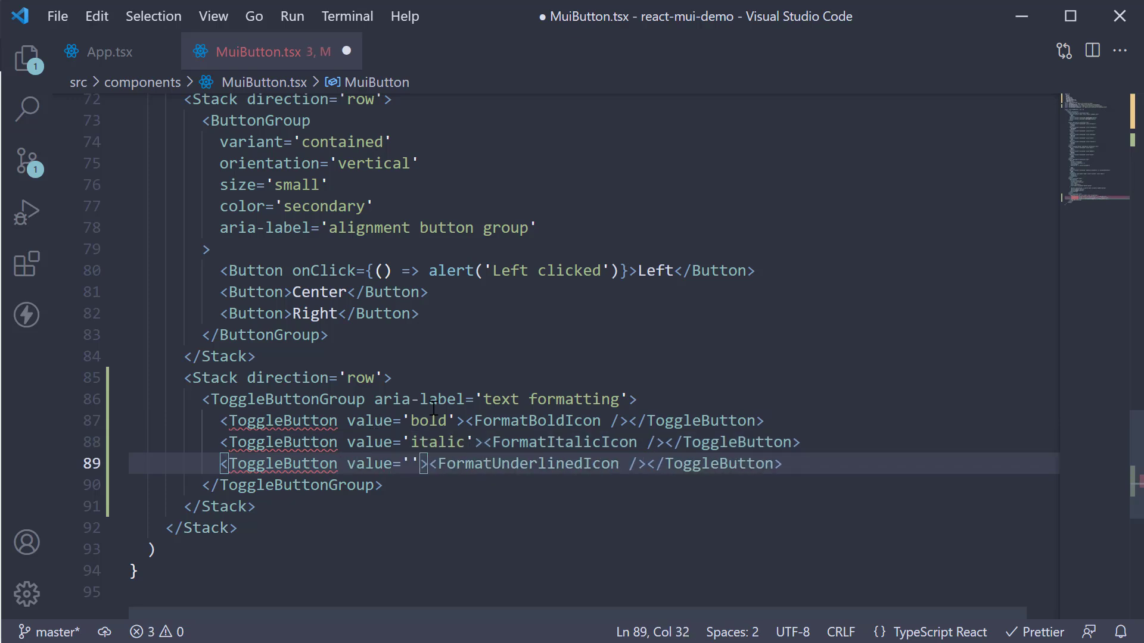
type("underlined")
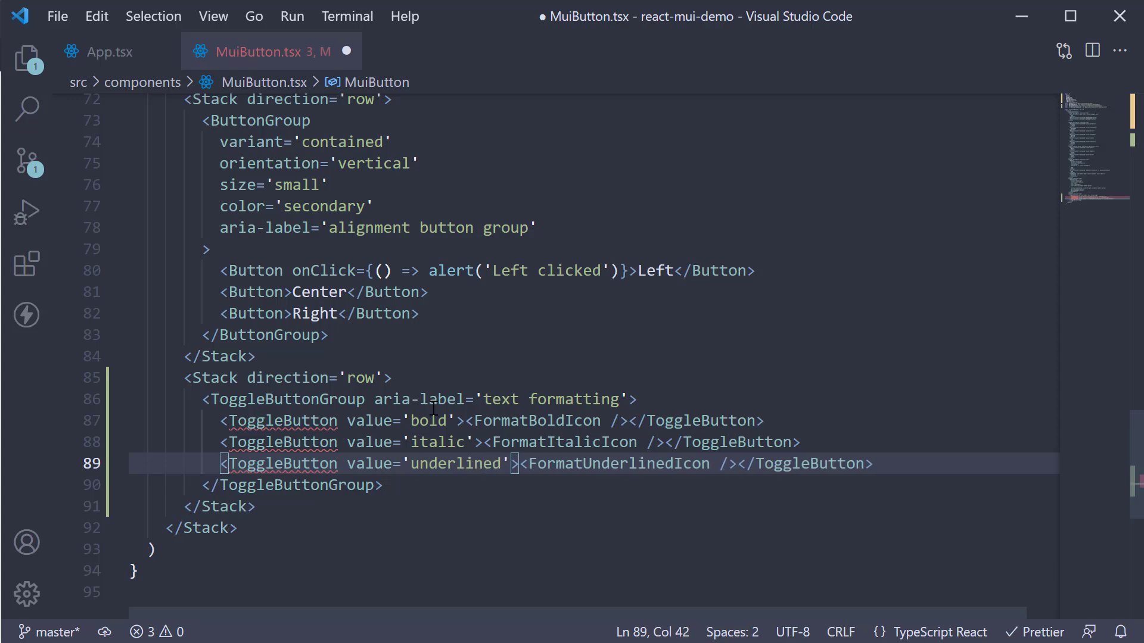
key("ctrl+s")
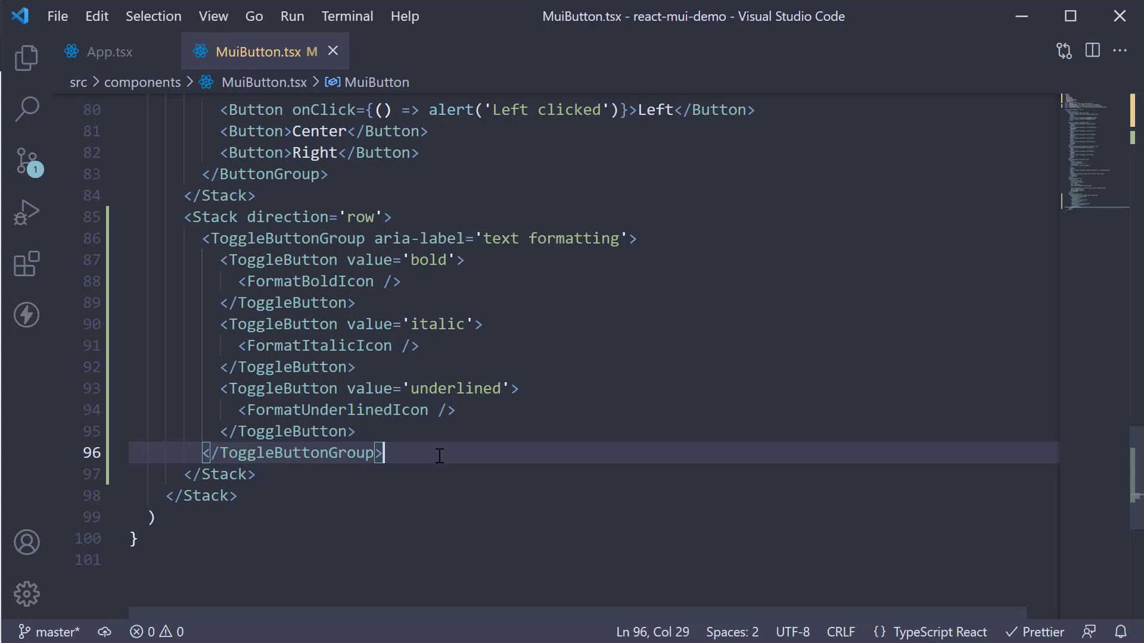
Add aria-labels 'bold', 'italic' and 'underlined' to the three ToggleButtons and save
left_click(452, 260)
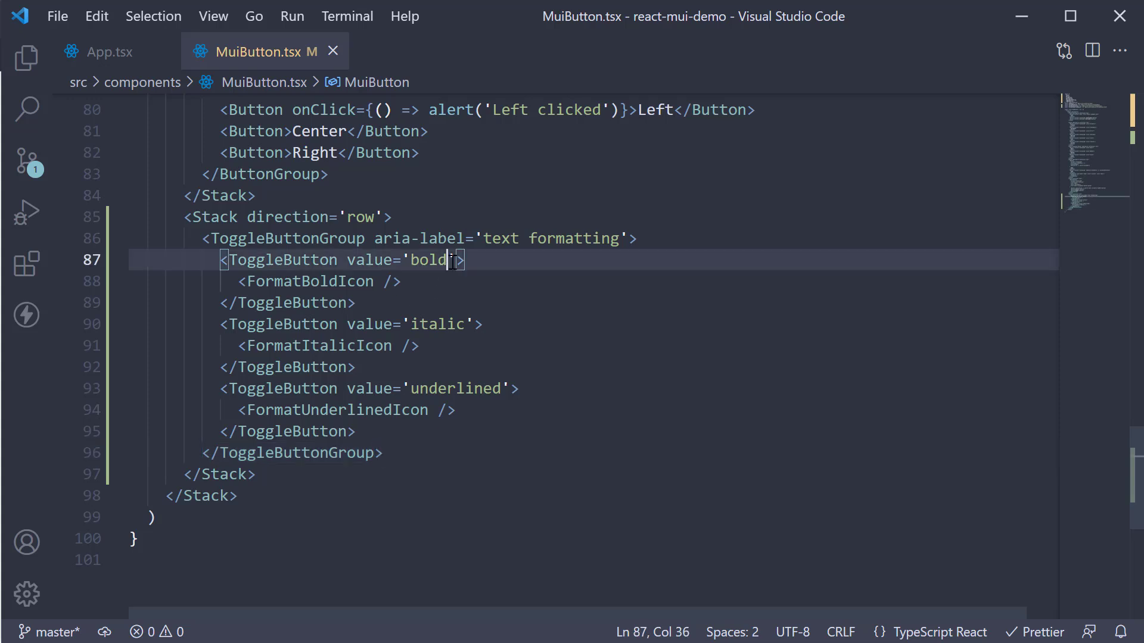
type("aria-label=")
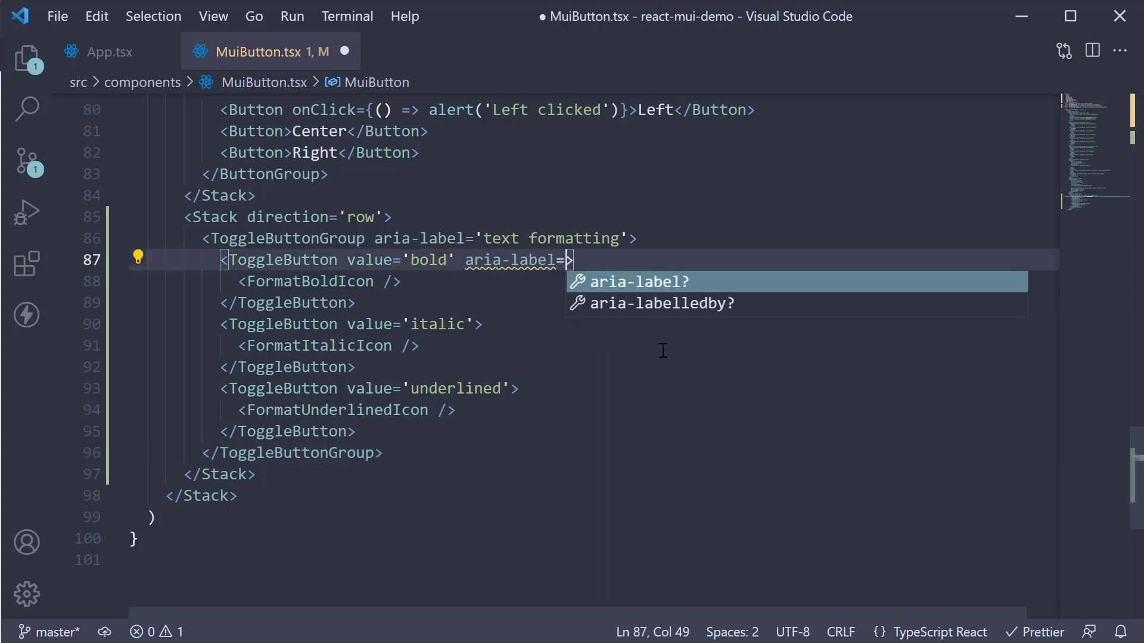
type("'bold'")
left_click_drag(465, 260, 615, 260)
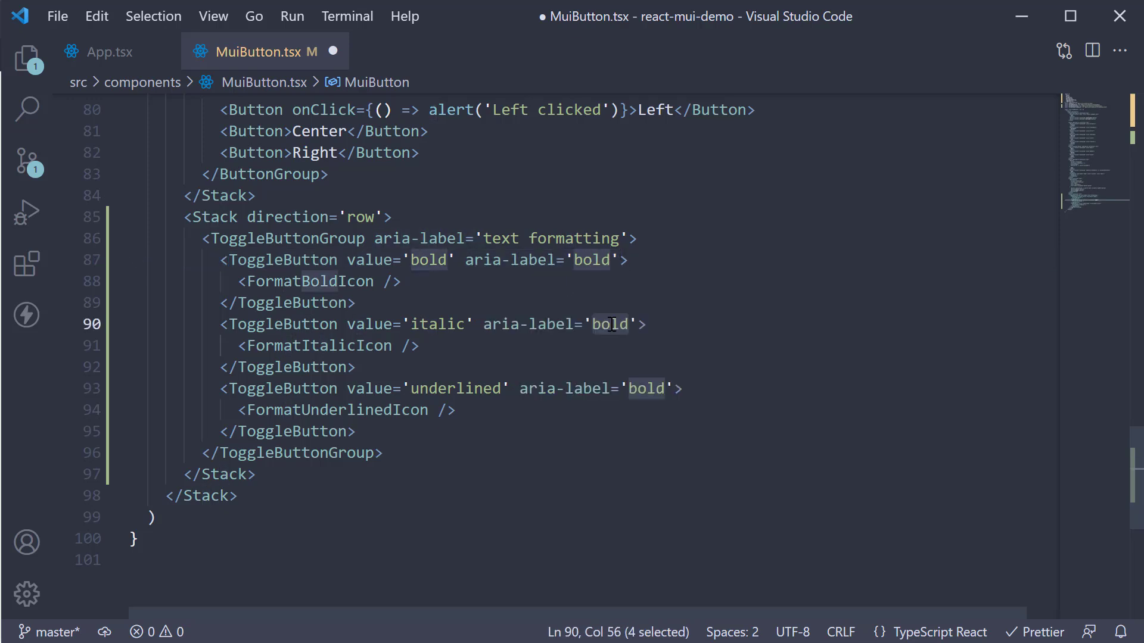
type("it")
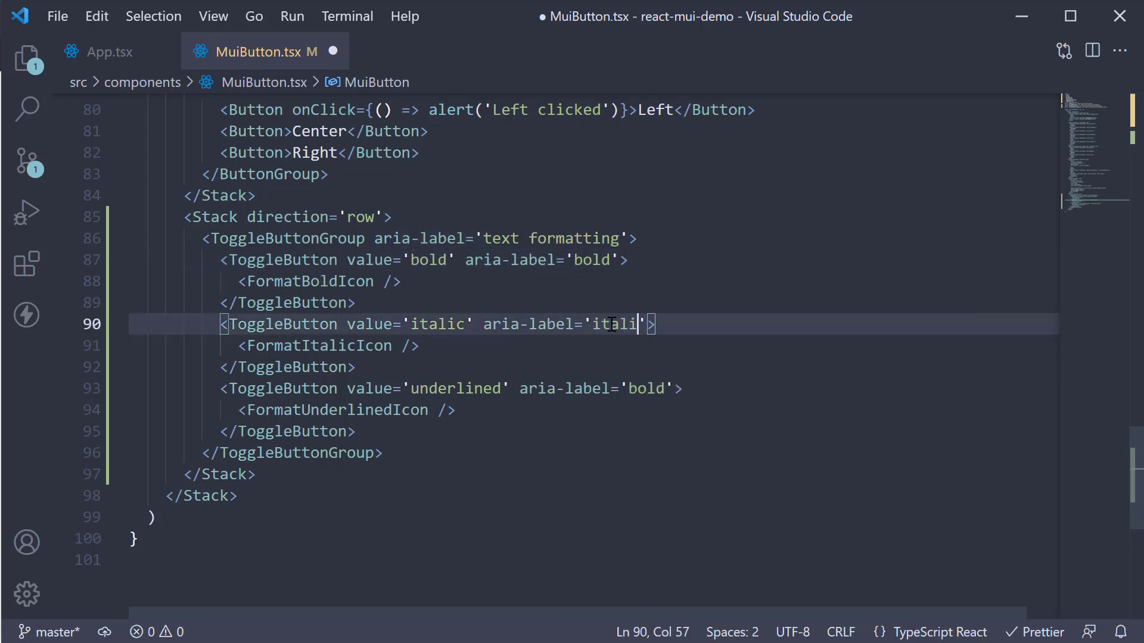
type("alic")
double_click(647, 387)
type("unde")
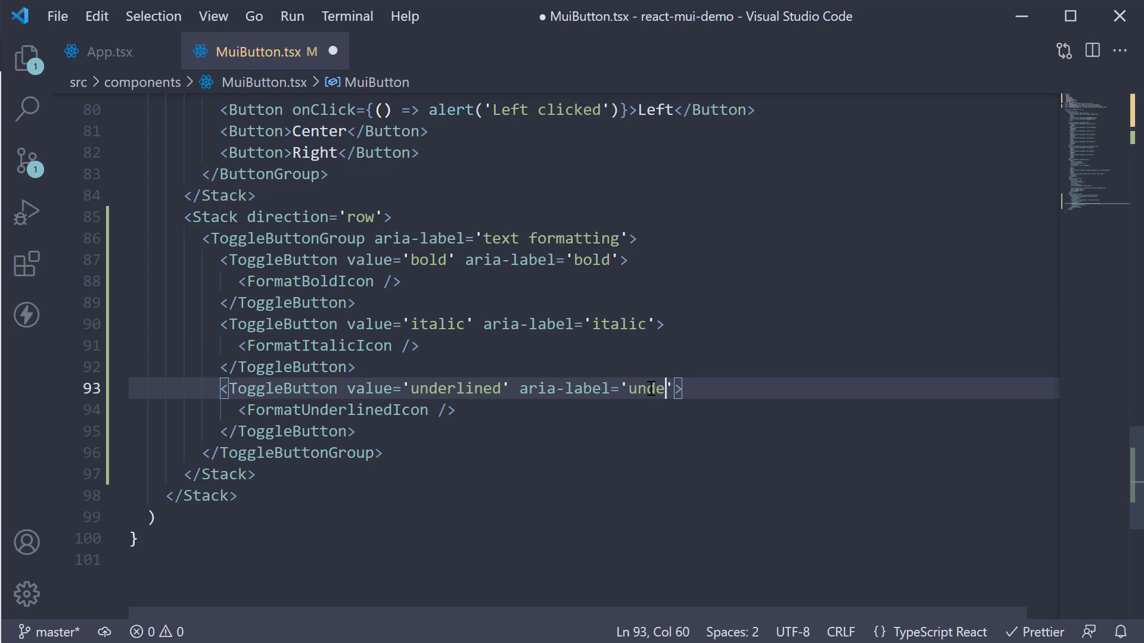
type("rlined")
left_click(701, 476)
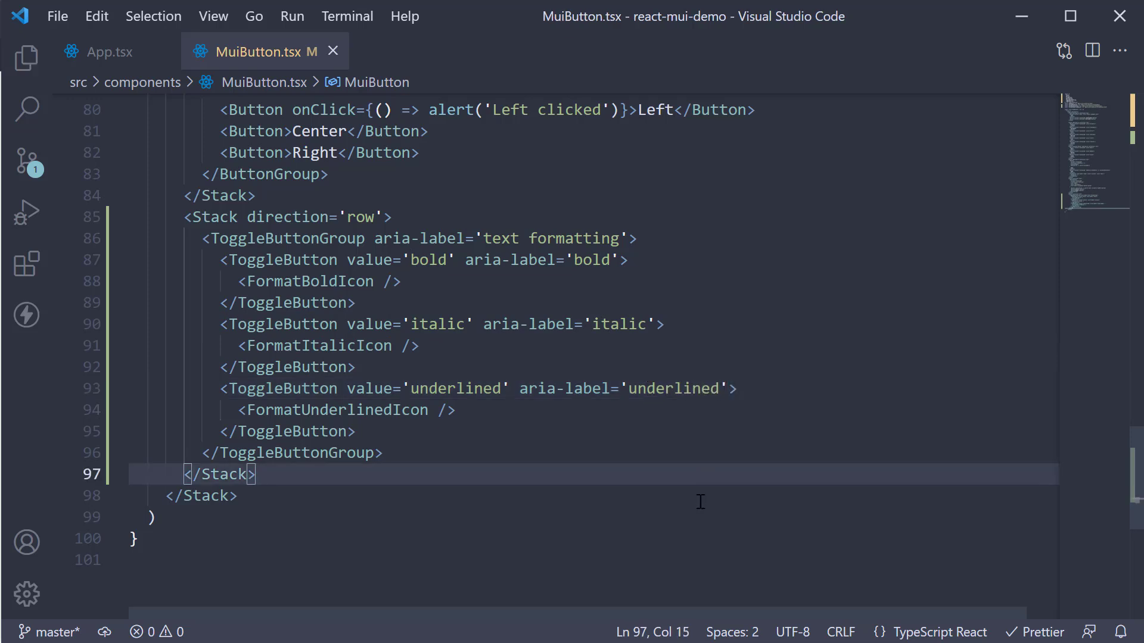
key("ctrl+s")
scroll(646, 412, "up", 10)
scroll(646, 411, "up", 10)
scroll(646, 412, "up", 7)
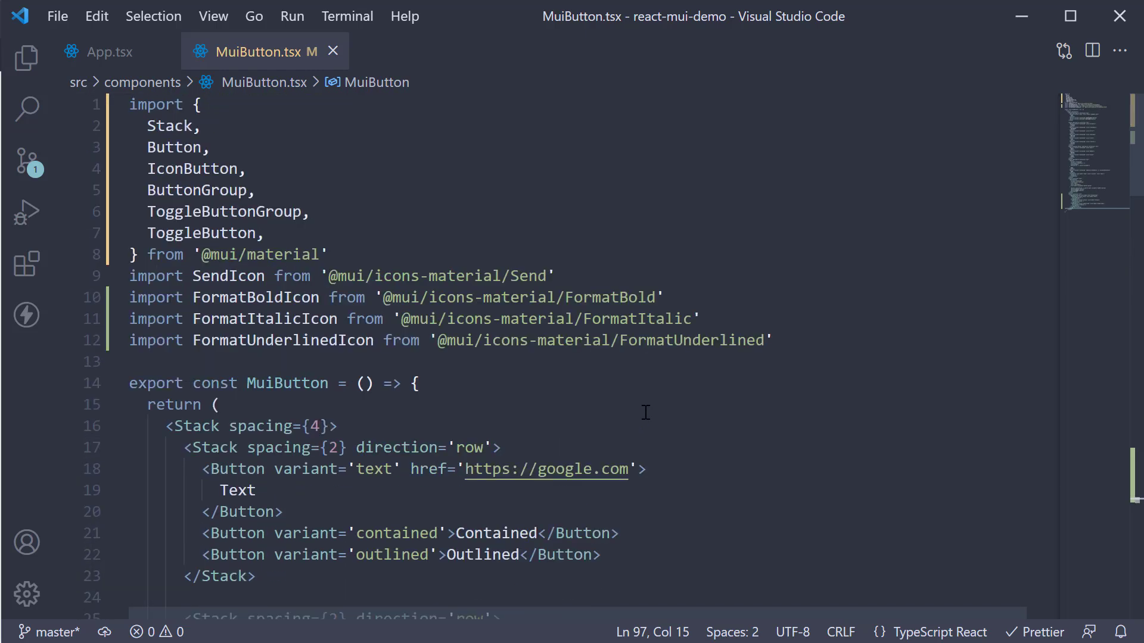
Import useState from 'react' on a new line below the icon imports
left_click(800, 337)
key("Return")
type("import { useSt")
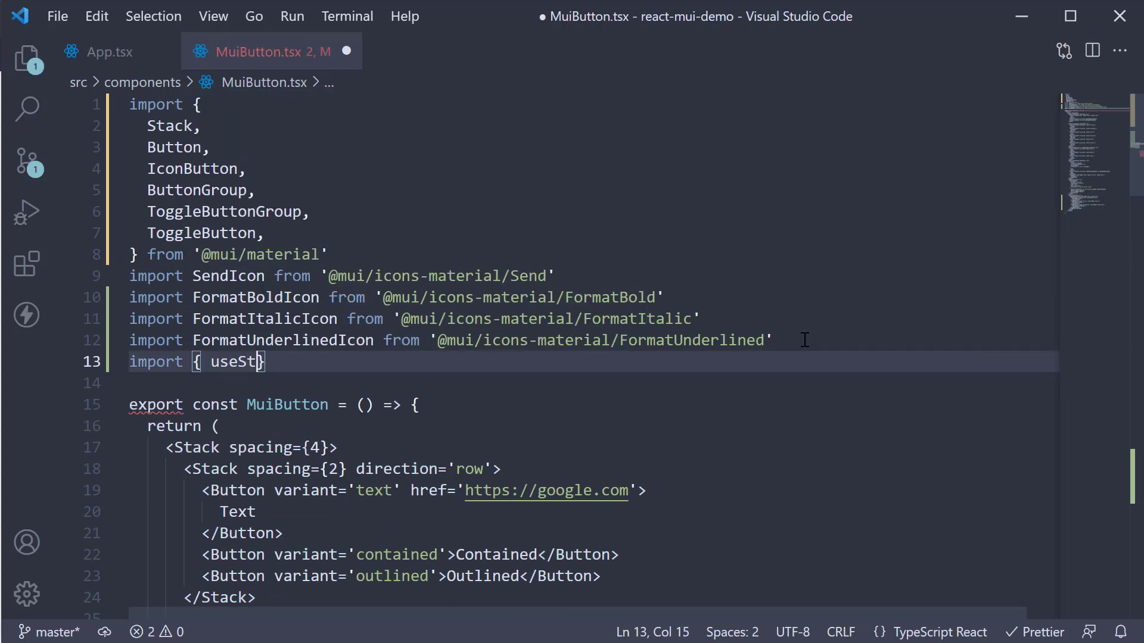
type("ate")
scroll(698, 398, "down", 4)
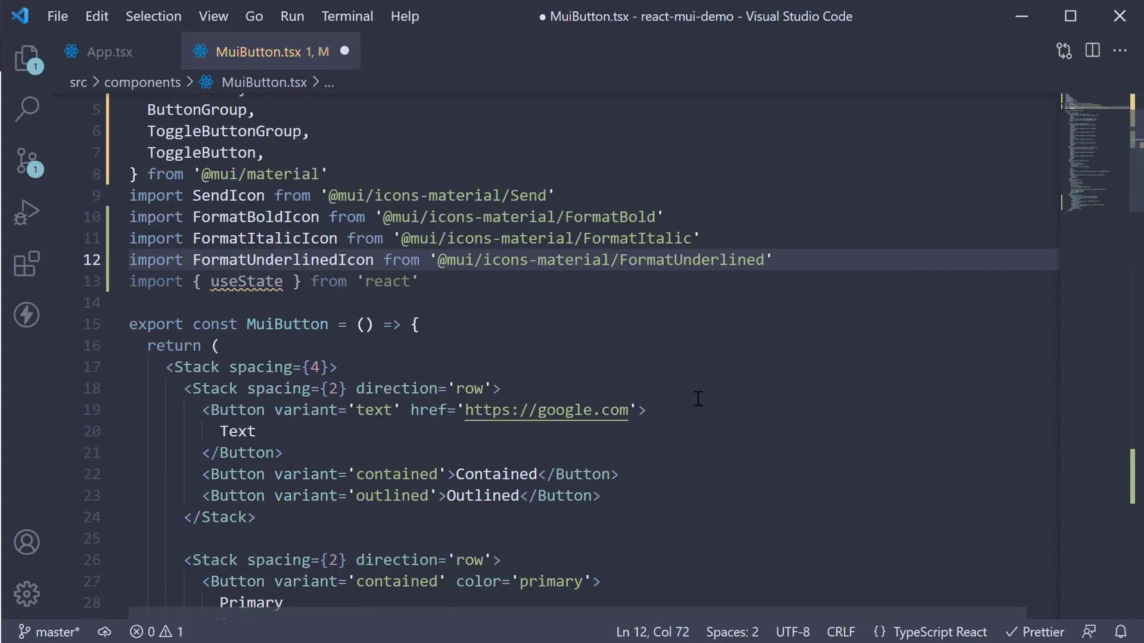
scroll(697, 398, "down", 4)
Declare const [formats, setFormats] = useState<string[]>([]) inside MuiButton
left_click(550, 251)
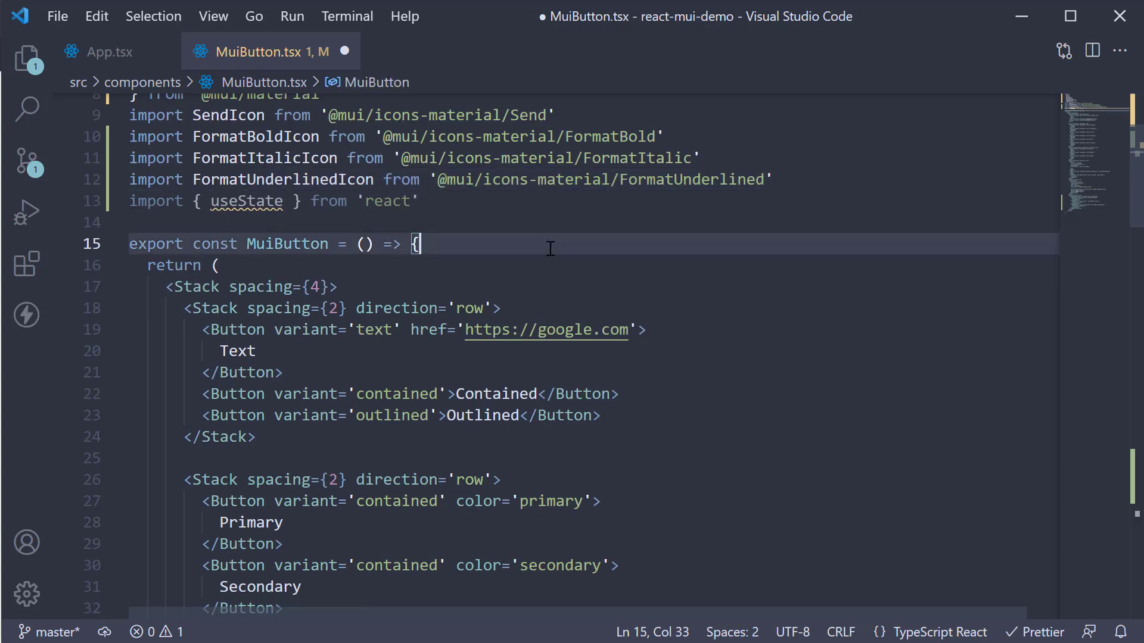
key("Return")
type("useState")
key("Tab")
type("for")
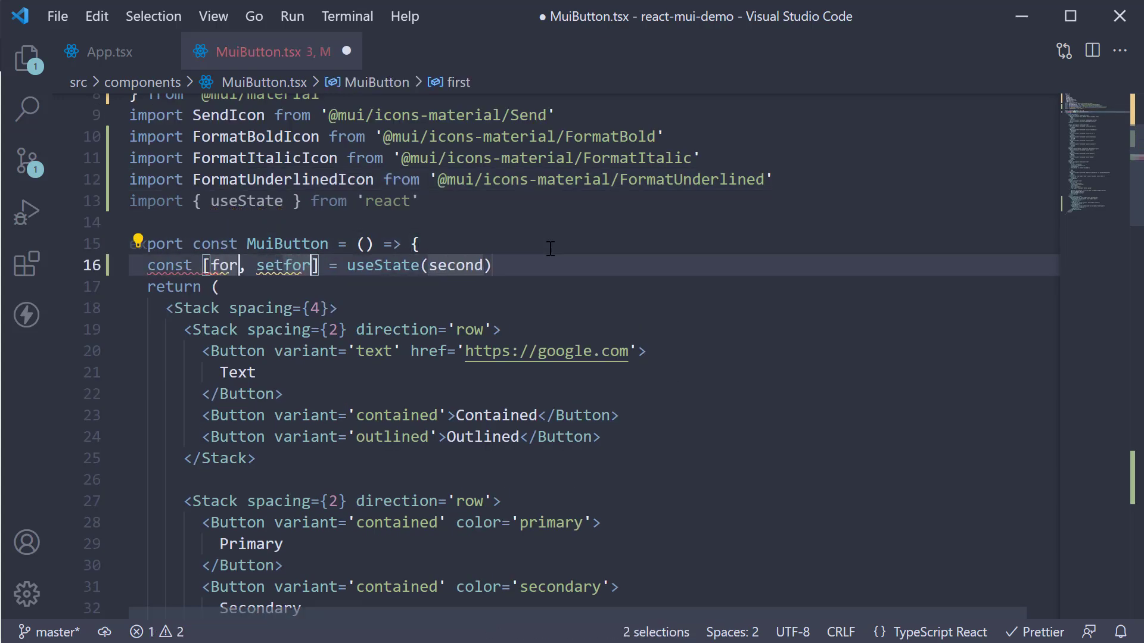
type("mats")
key("Tab")
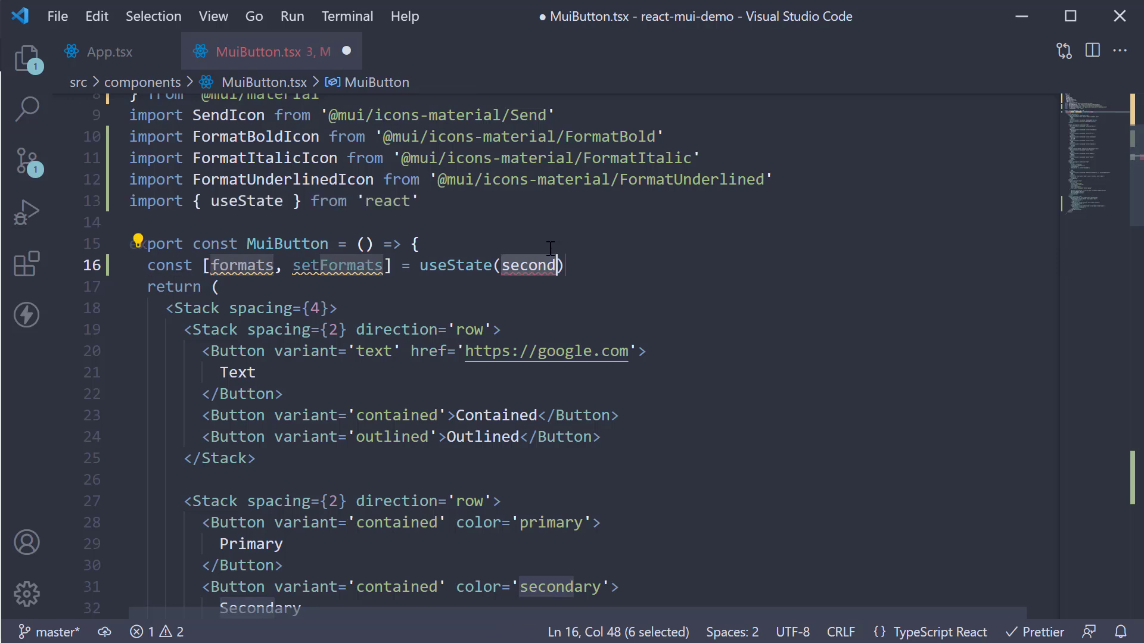
key("BackSpace")
type("[]")
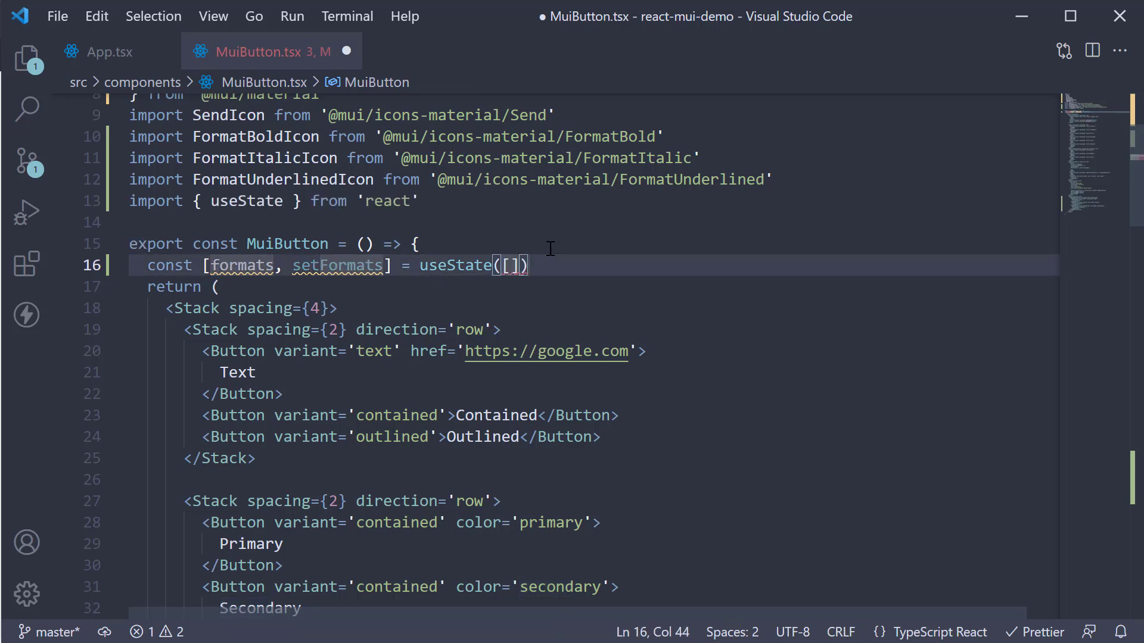
key("Left")
key("Left")
key("Left")
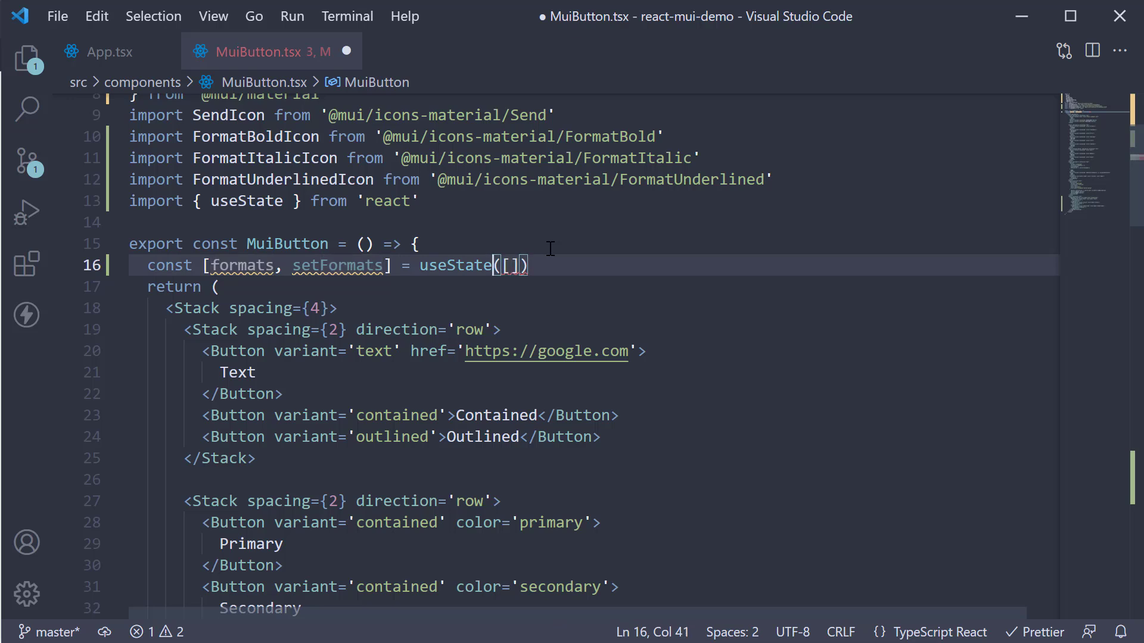
type("<>")
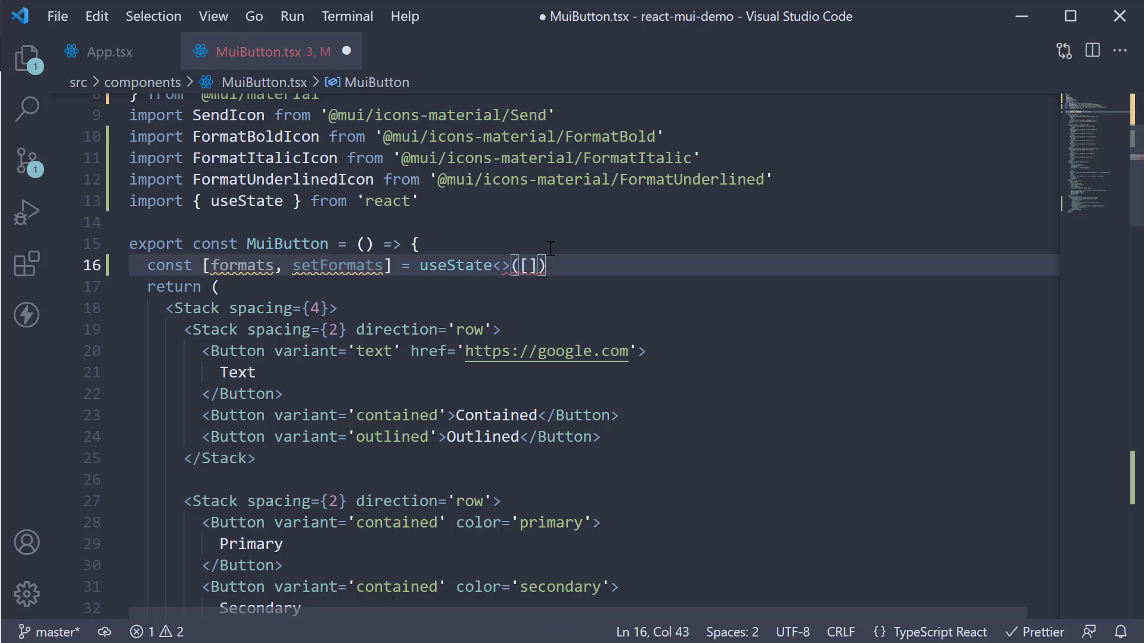
key("Left")
type("string")
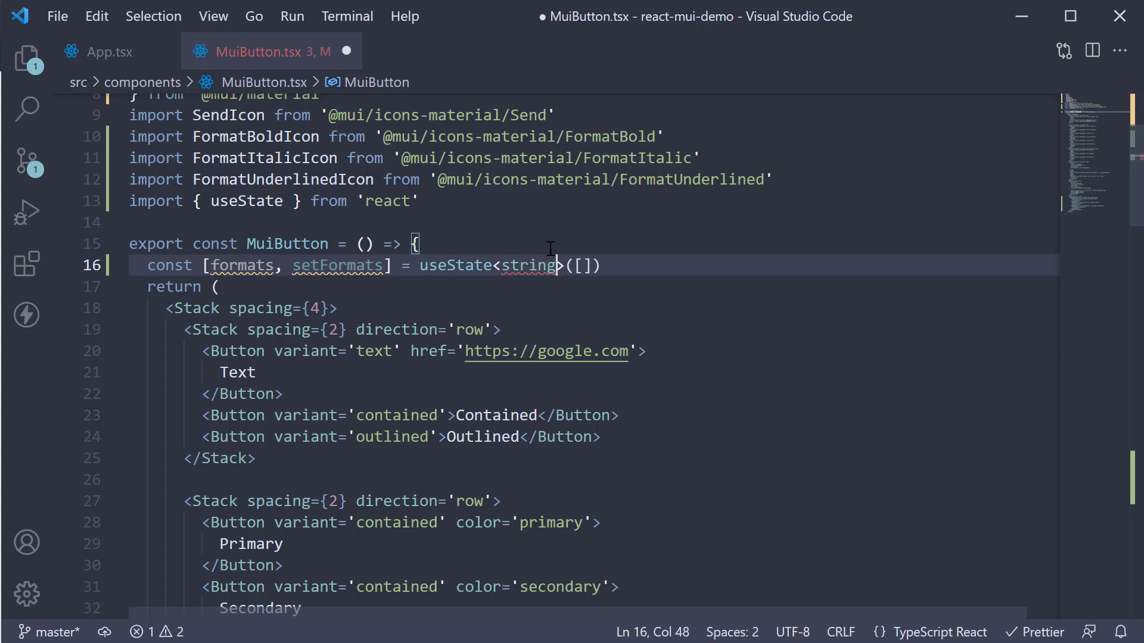
type("[]")
key("End")
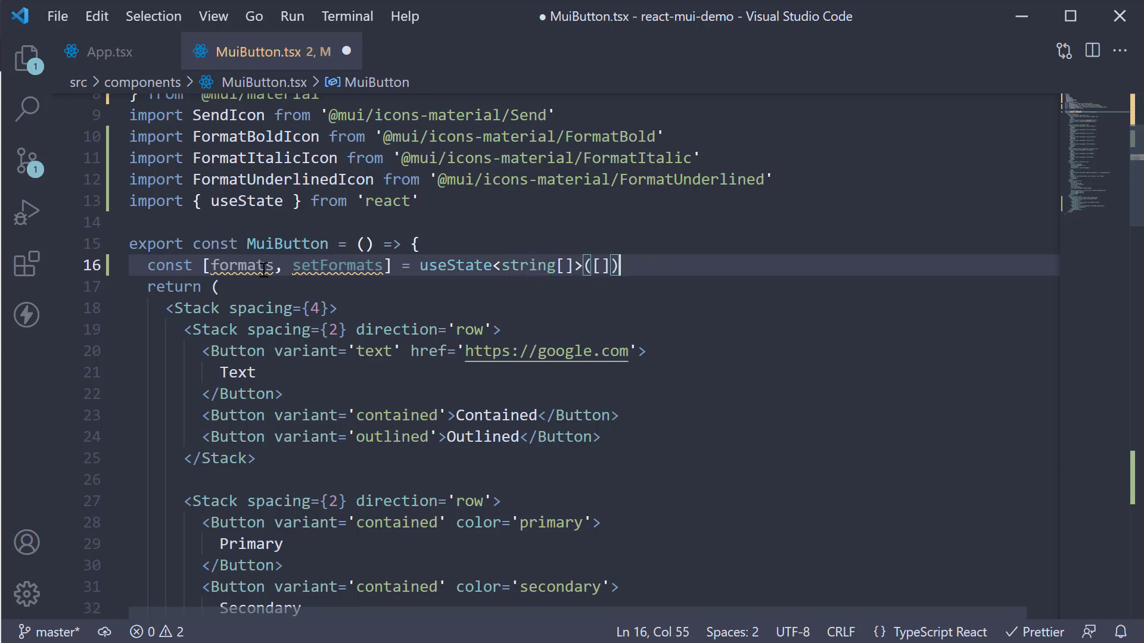
double_click(255, 266)
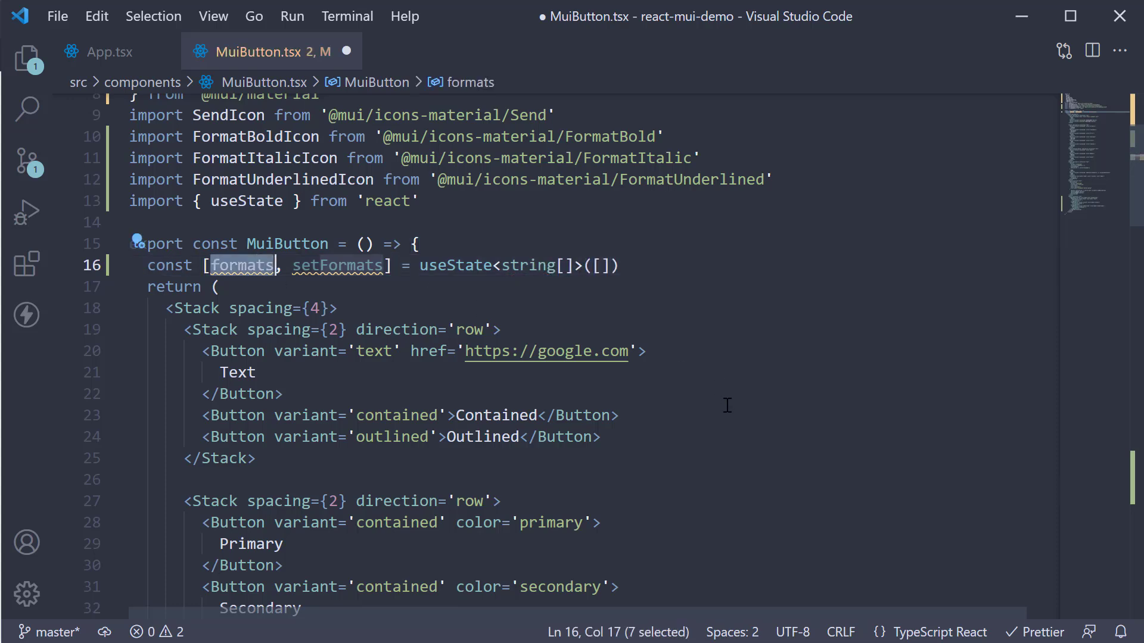
scroll(726, 407, "down", 4)
scroll(727, 406, "down", 3)
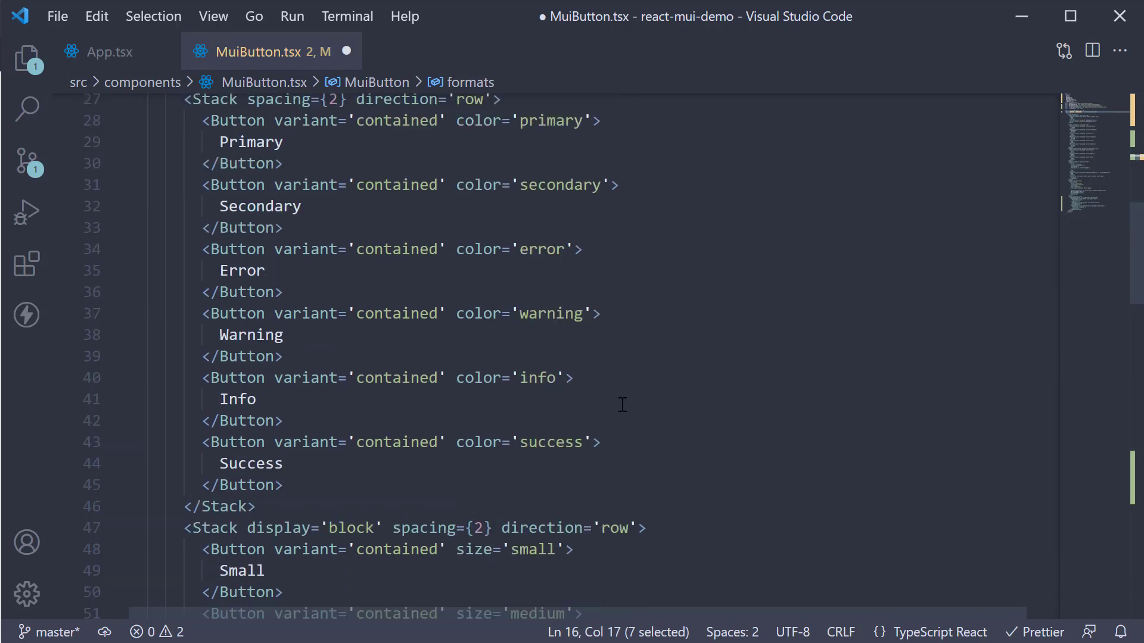
scroll(617, 407, "down", 3)
scroll(590, 410, "down", 2)
scroll(581, 410, "down", 5)
scroll(581, 409, "down", 5)
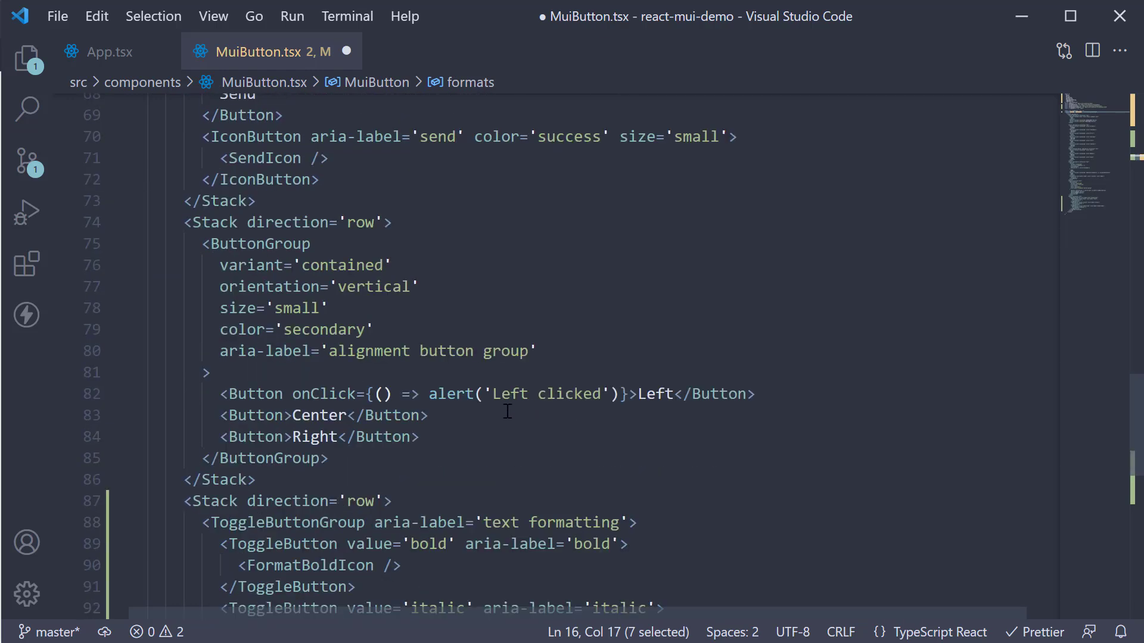
scroll(581, 410, "down", 4)
Bind the ToggleButtonGroup's value to formats and its change handler to handleFormatChange, and save
left_click(638, 281)
type("value=")
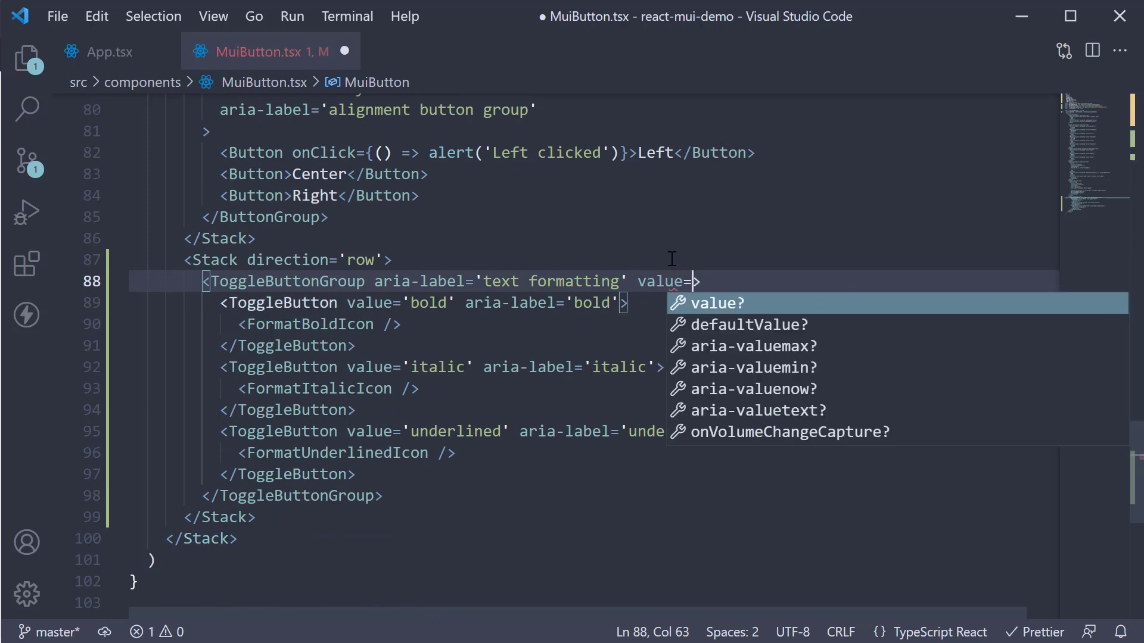
type("{formats")
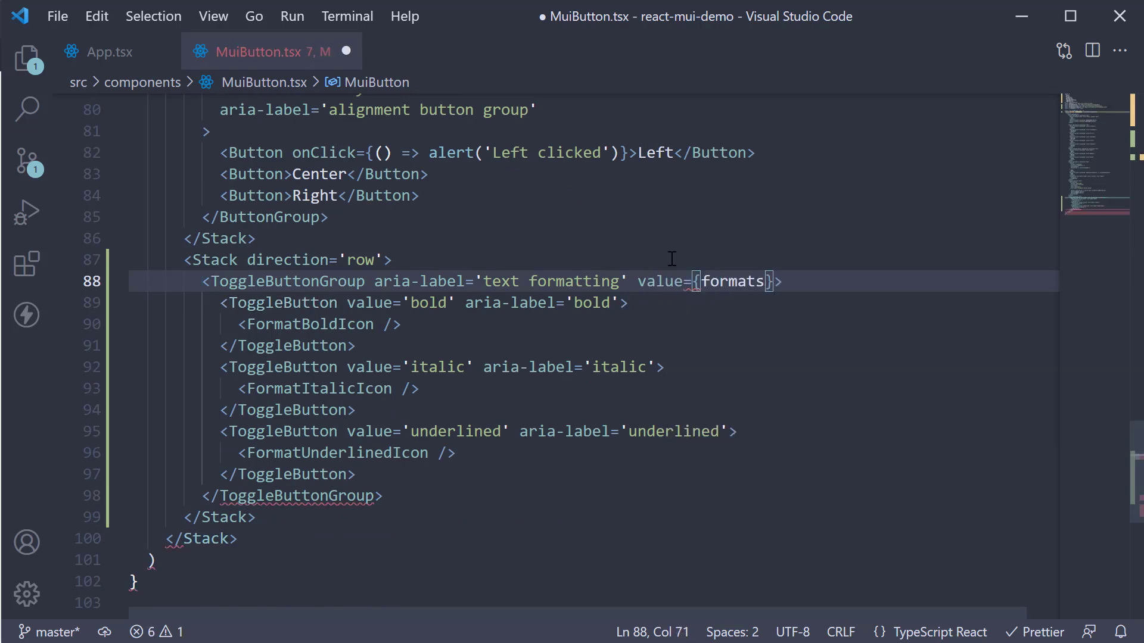
left_click(592, 302)
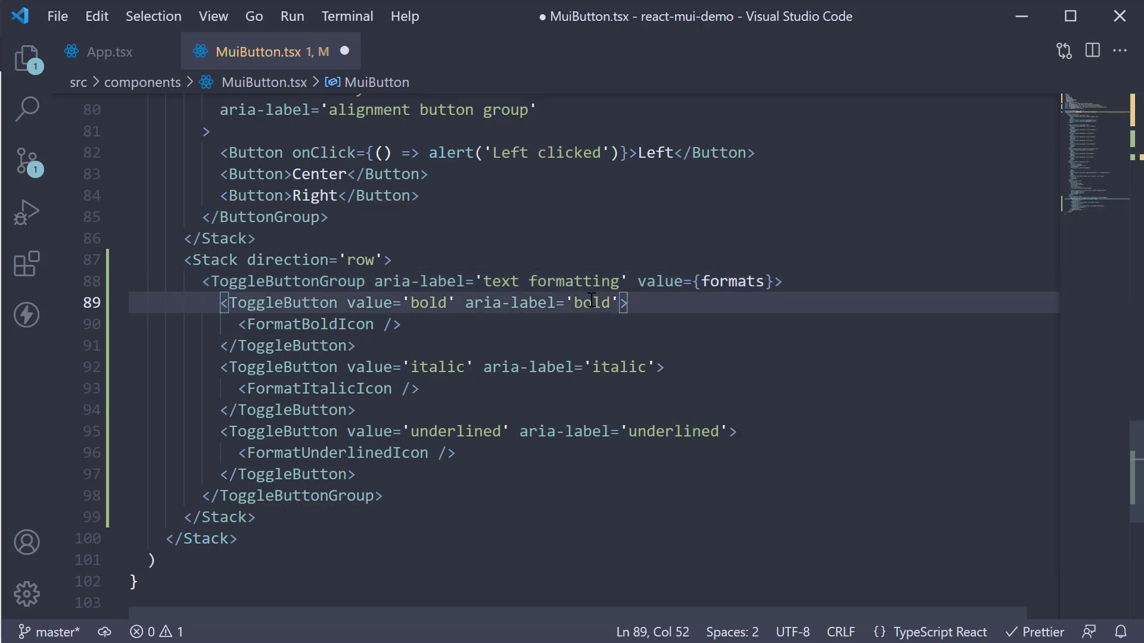
left_click(776, 281)
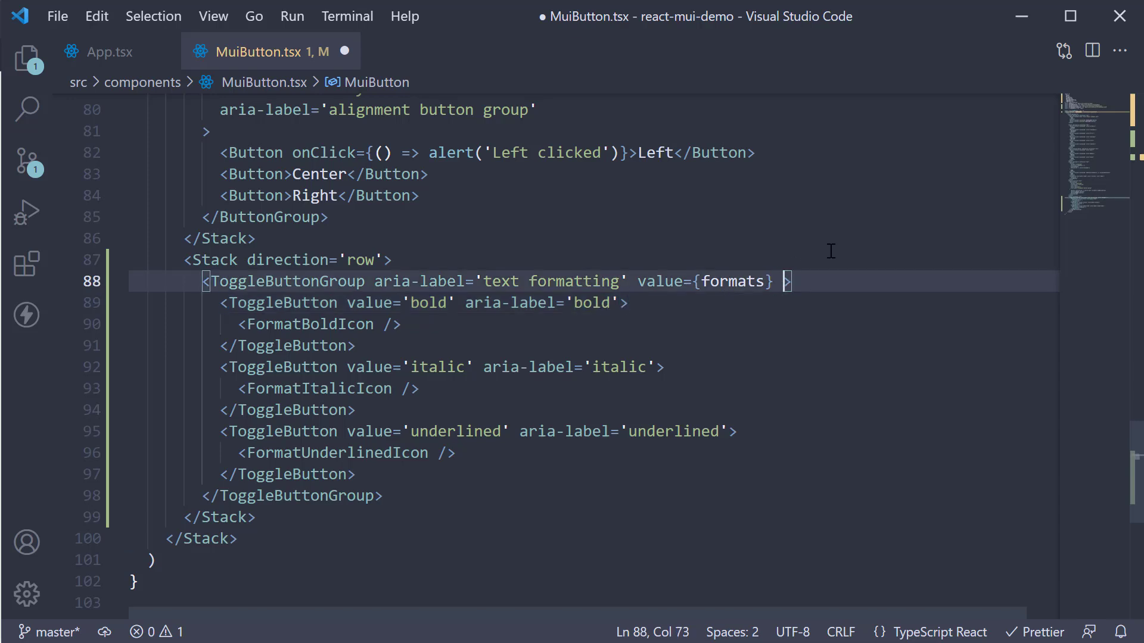
type("onChaneg={")
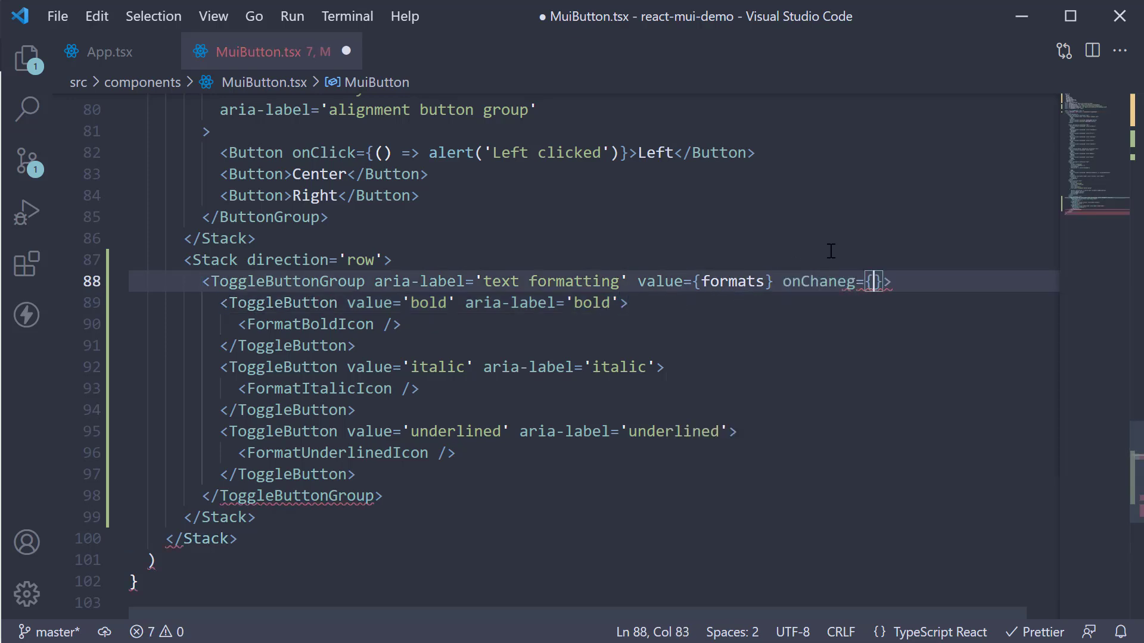
type("handle")
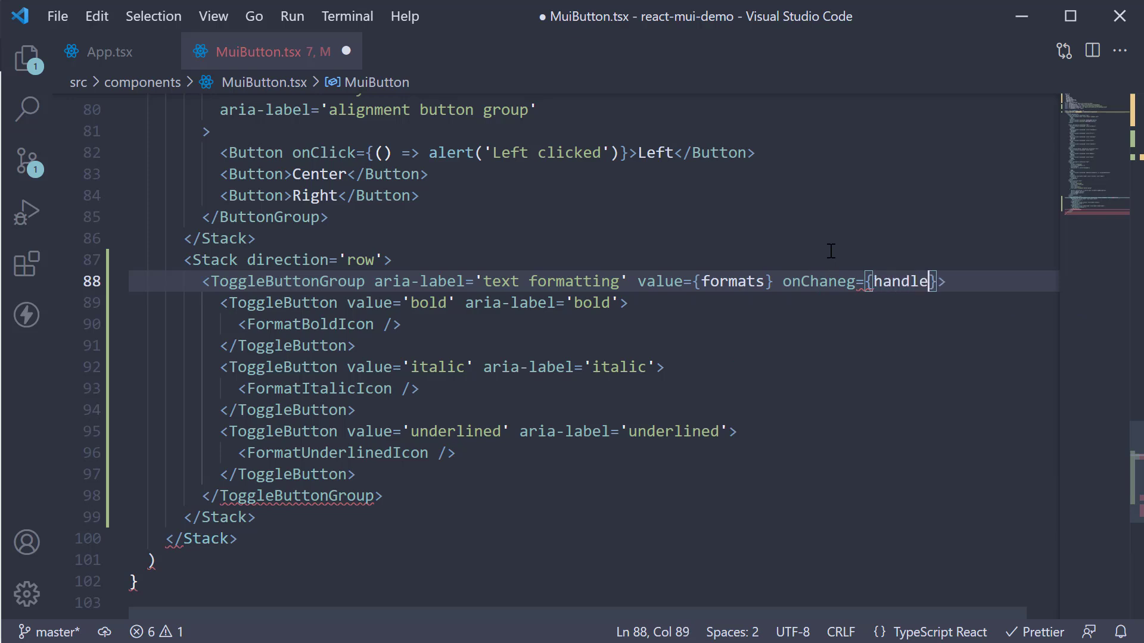
type("FormatChang")
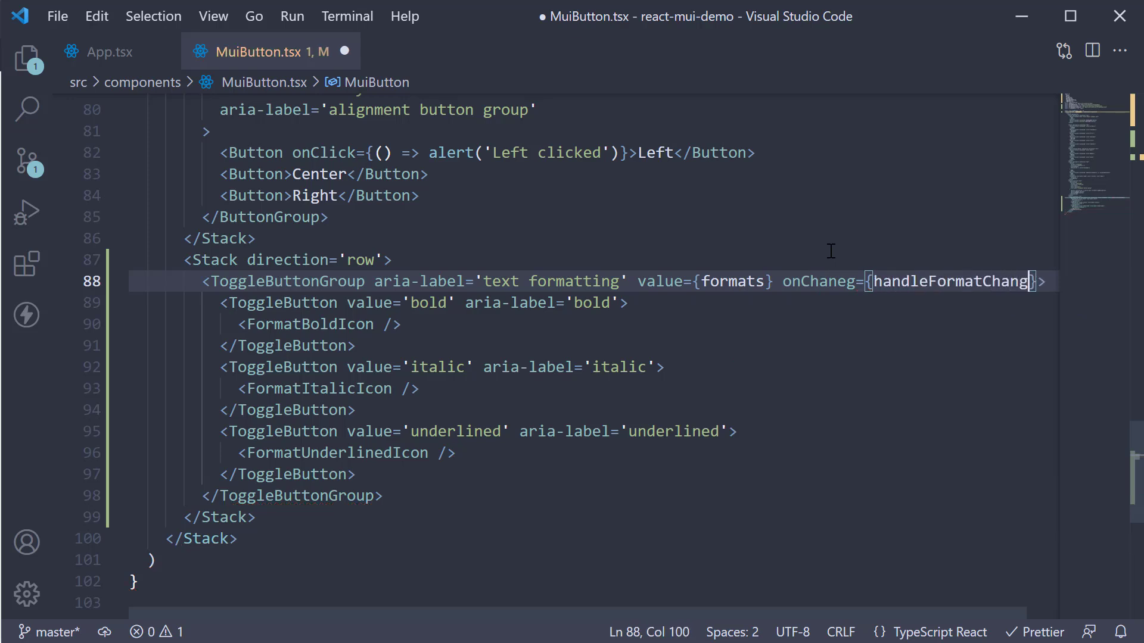
type("e")
key("ctrl+s")
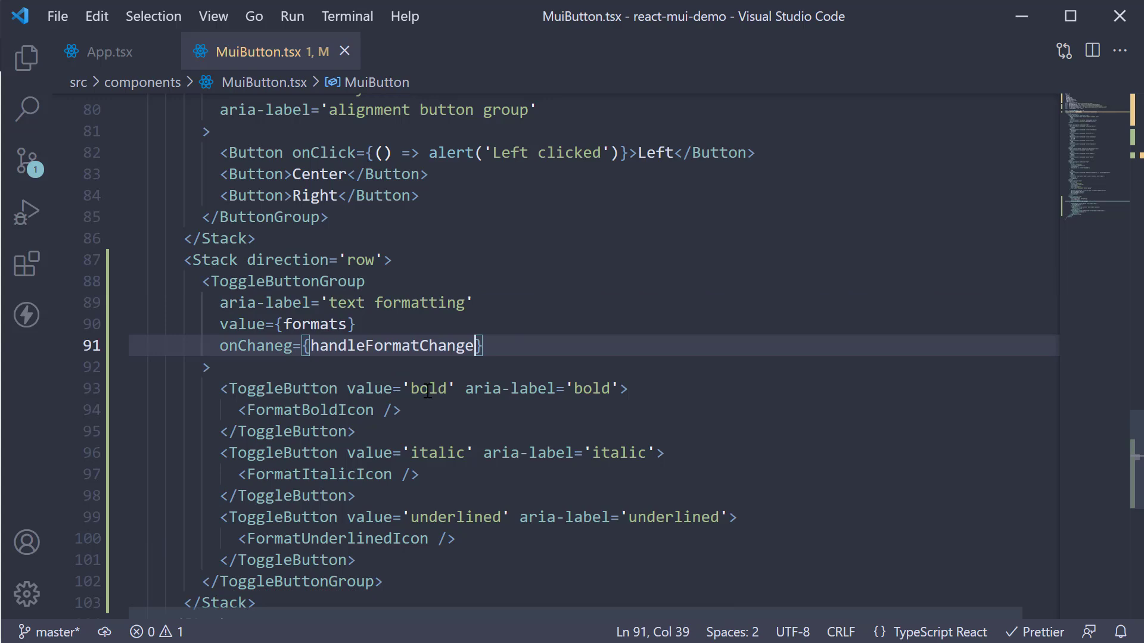
Declare a handleFormatChange arrow function below the formats state, reusing the copied handler name
left_click(412, 346)
double_click(411, 346)
key("ctrl+c")
left_click(653, 424)
key("Return")
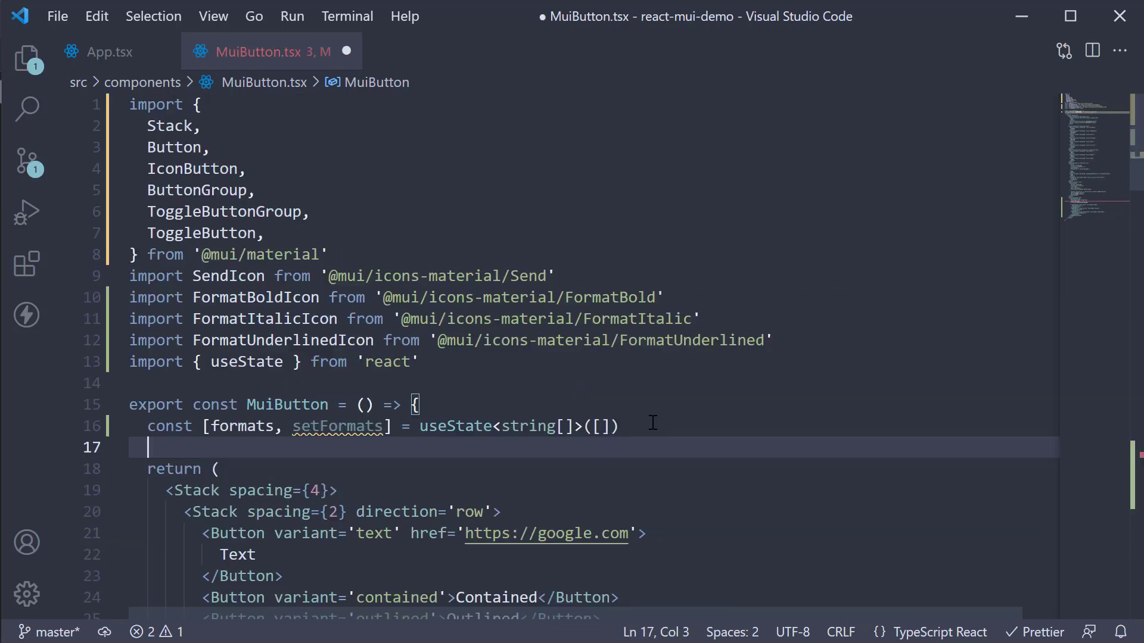
type("const")
key("ctrl+v")
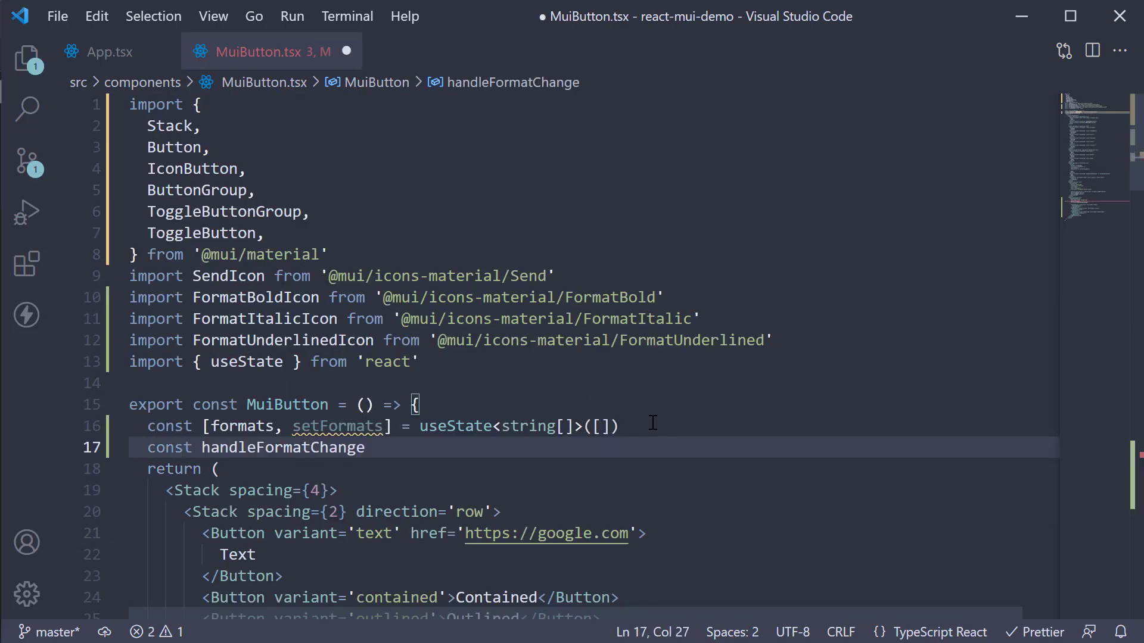
type("= () => {")
key("Return")
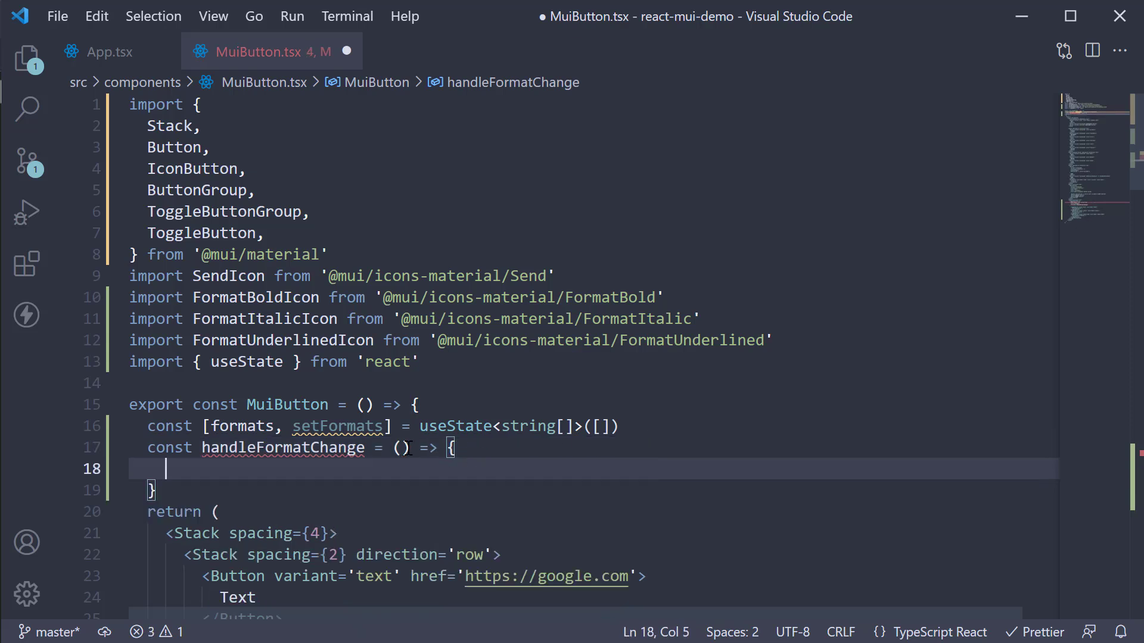
Type its parameters as _event: React.MouseEvent<HTMLElement> and updatedFormats: string[], and start setFormats
left_click(401, 448)
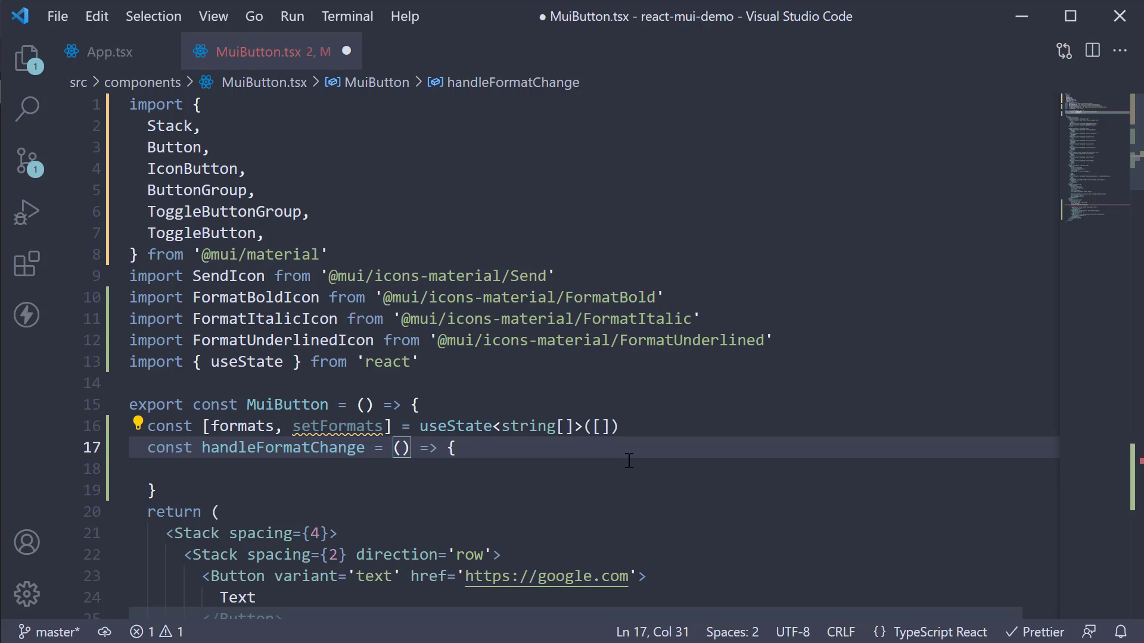
type("_event: ")
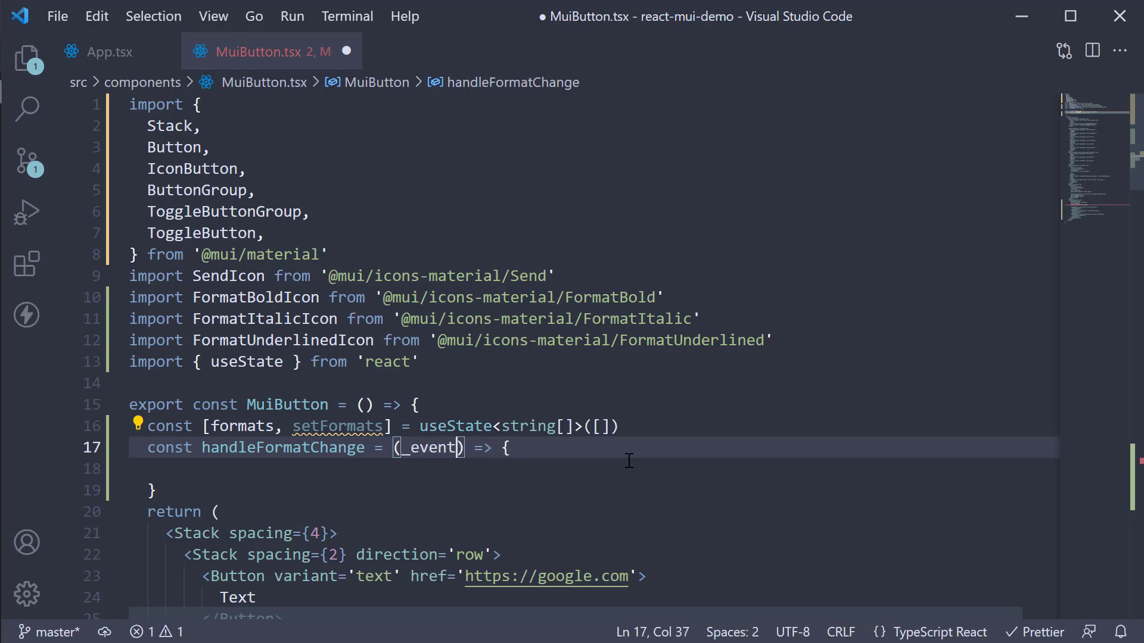
type("React.MouseE")
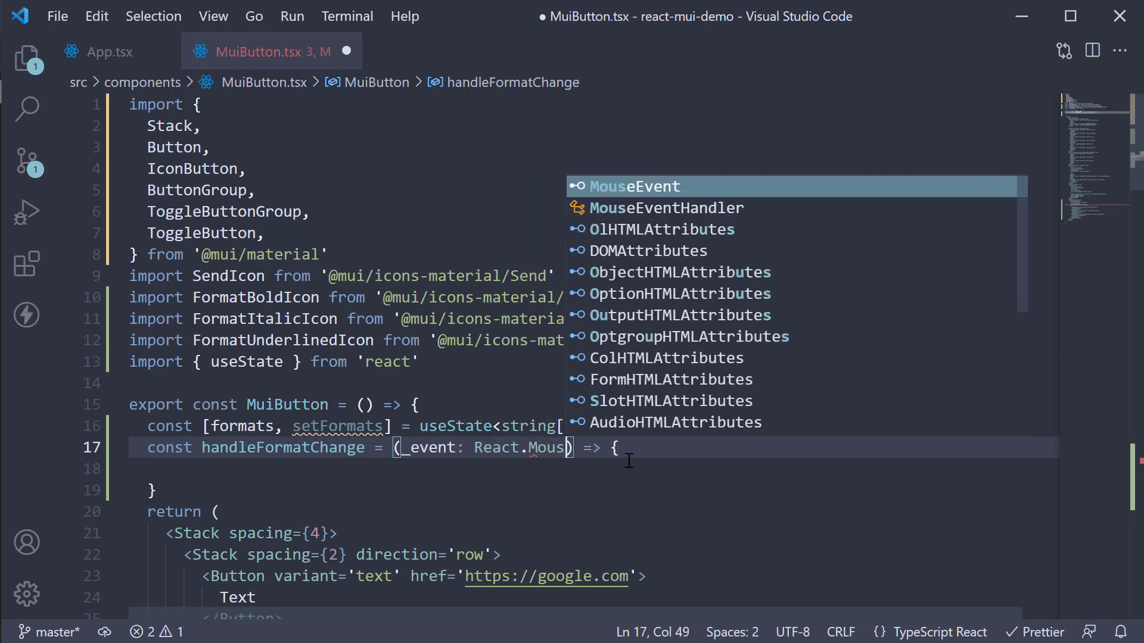
type("vent")
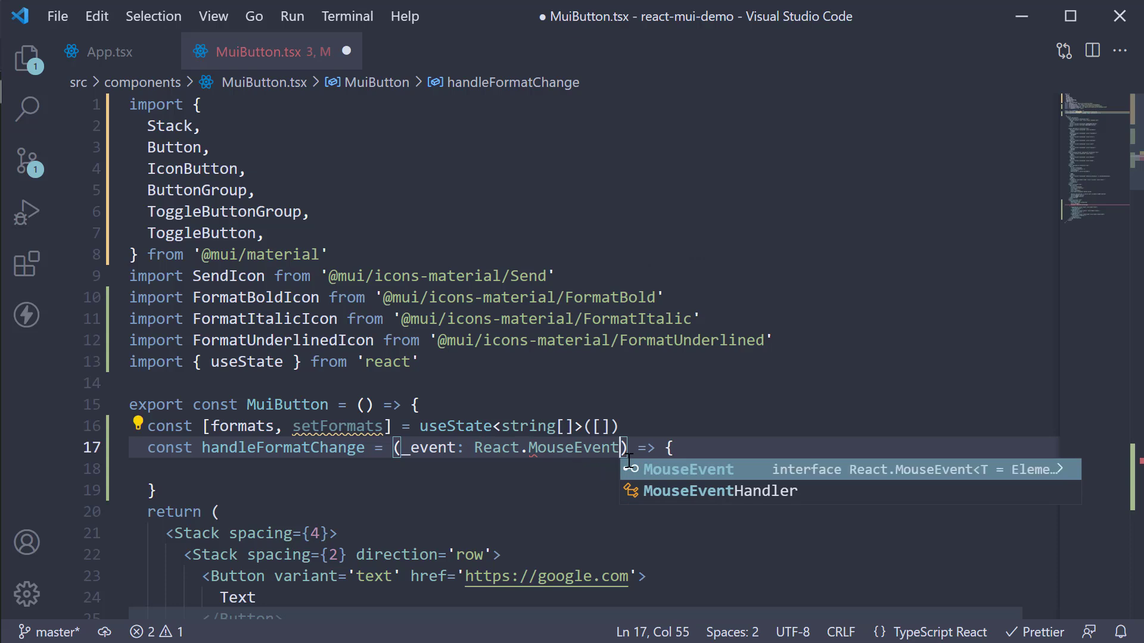
type("<HTMLElement>, ")
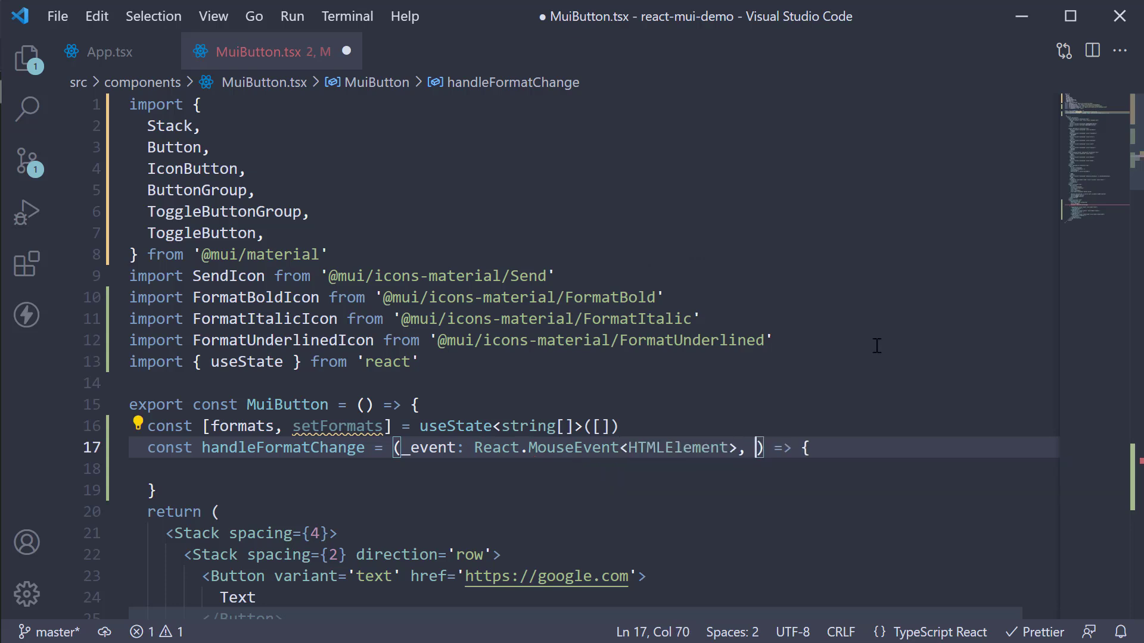
type("updated")
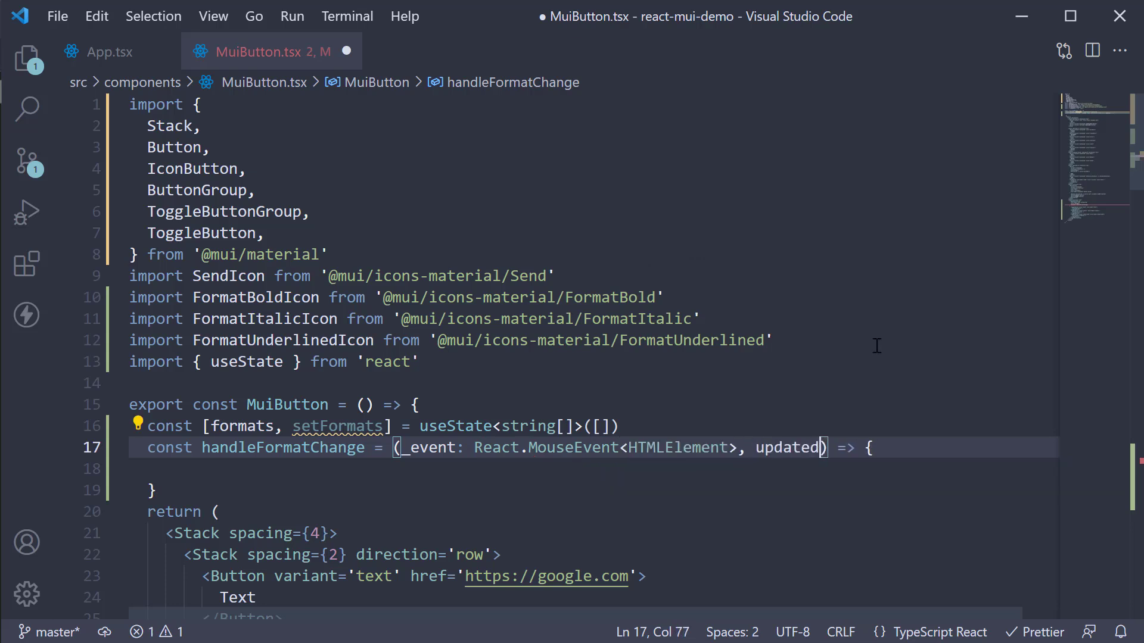
type("Formats: sr")
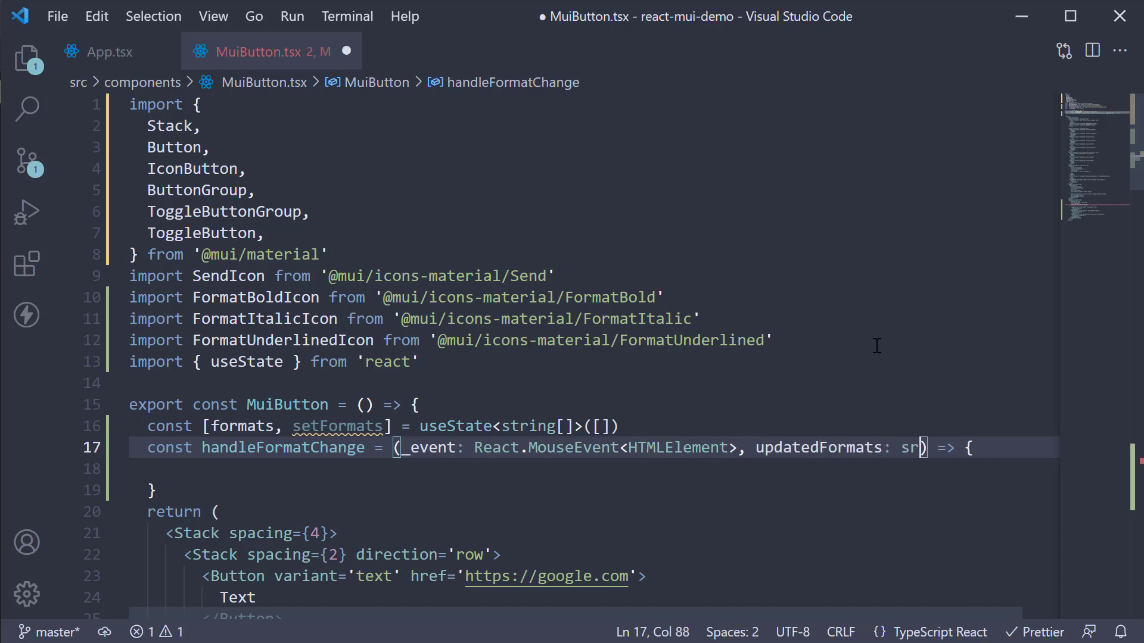
type("t")
key("BackSpace")
key("BackSpace")
type("trin")
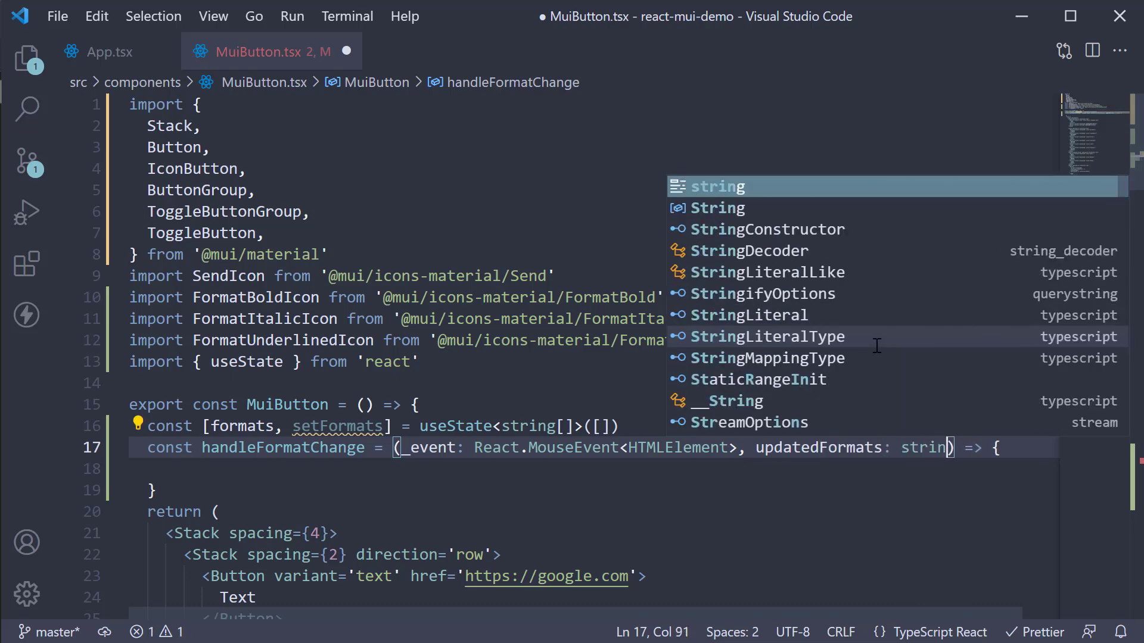
type("g[]")
key("Down")
key("Up")
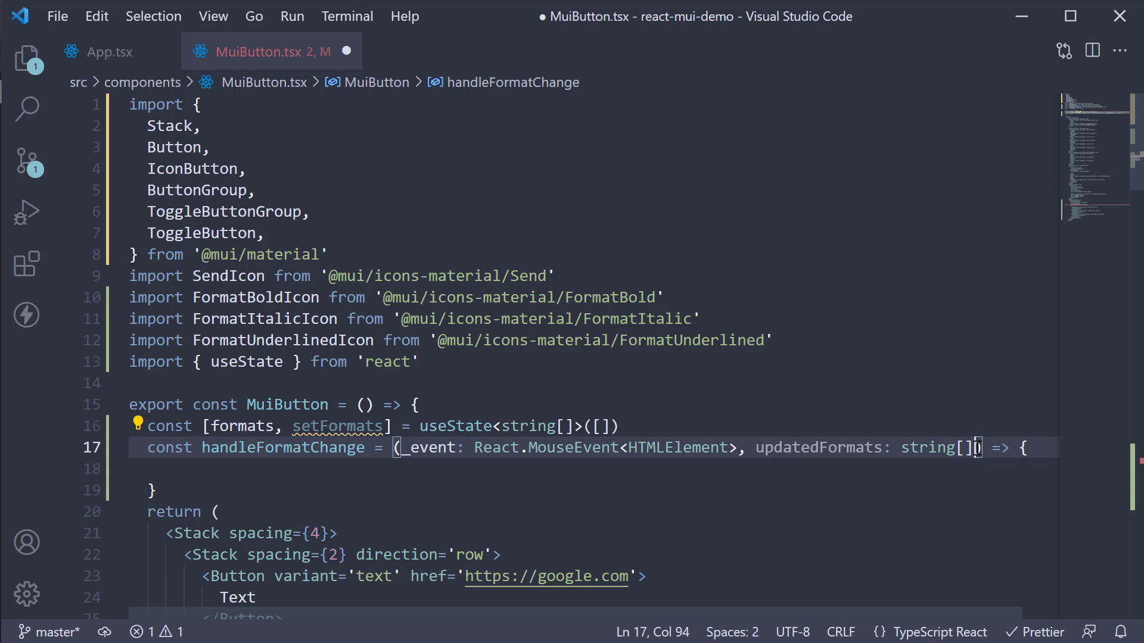
left_click(272, 473)
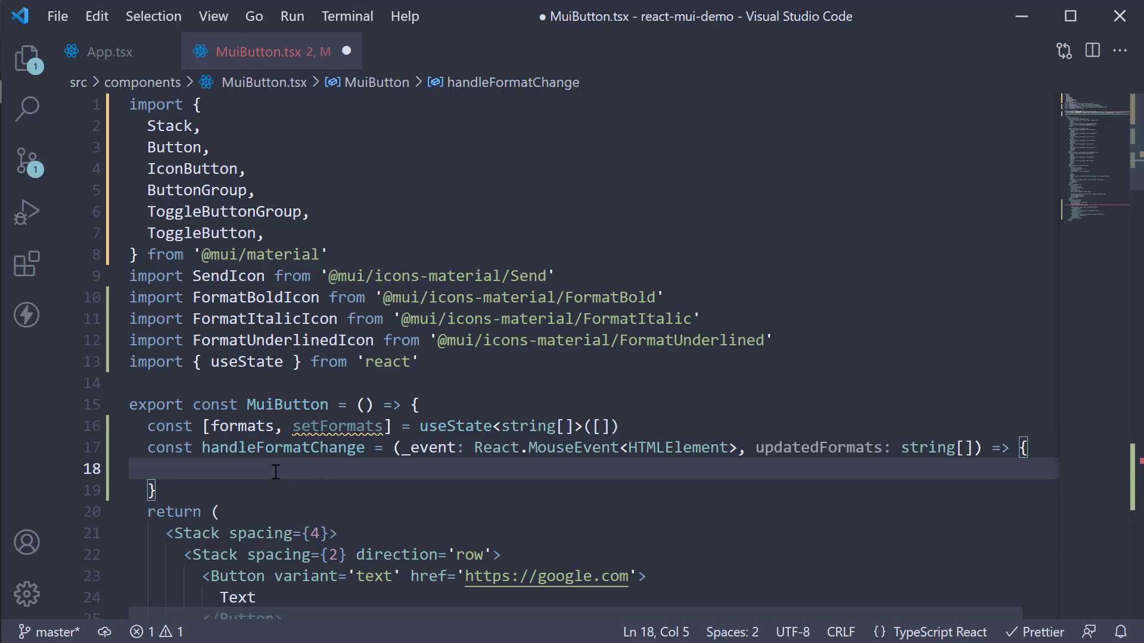
type("setFor")
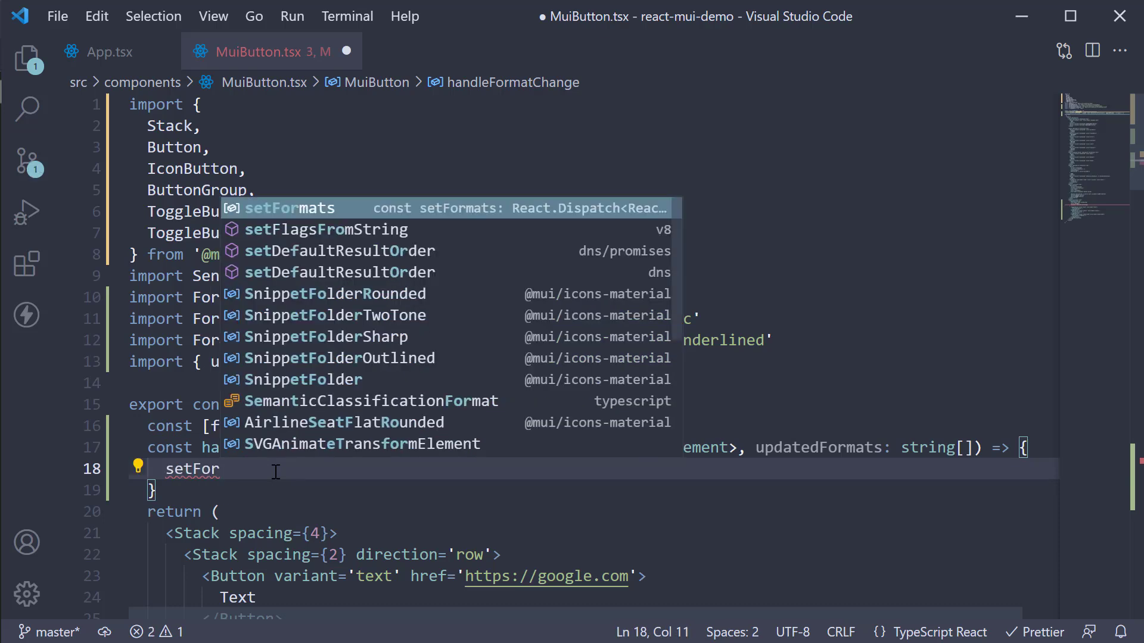
key("Tab")
type("(updat")
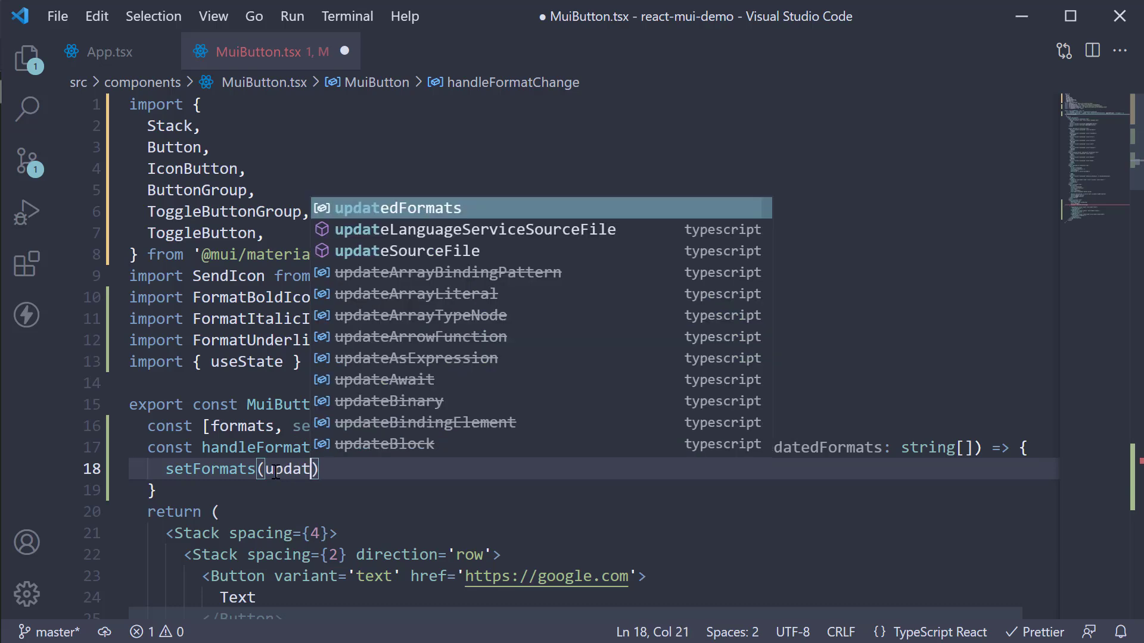
type("e")
Pass updatedFormats to setFormats, fix the onChaneg typo to onChange, and save
key("Tab")
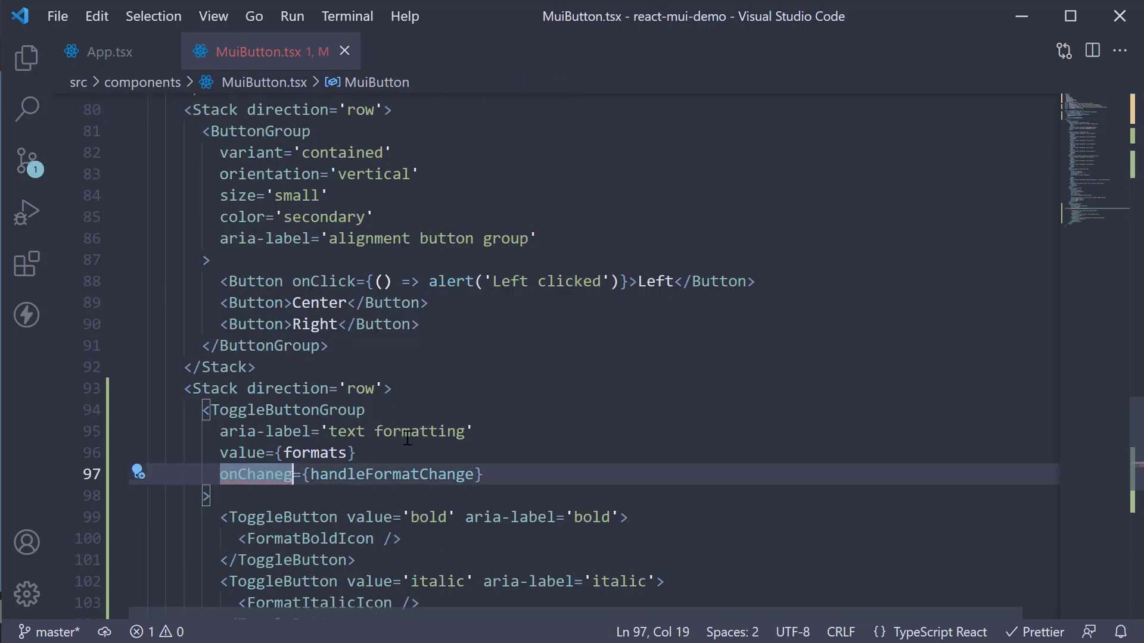
key("BackSpace")
key("BackSpace")
type("ge")
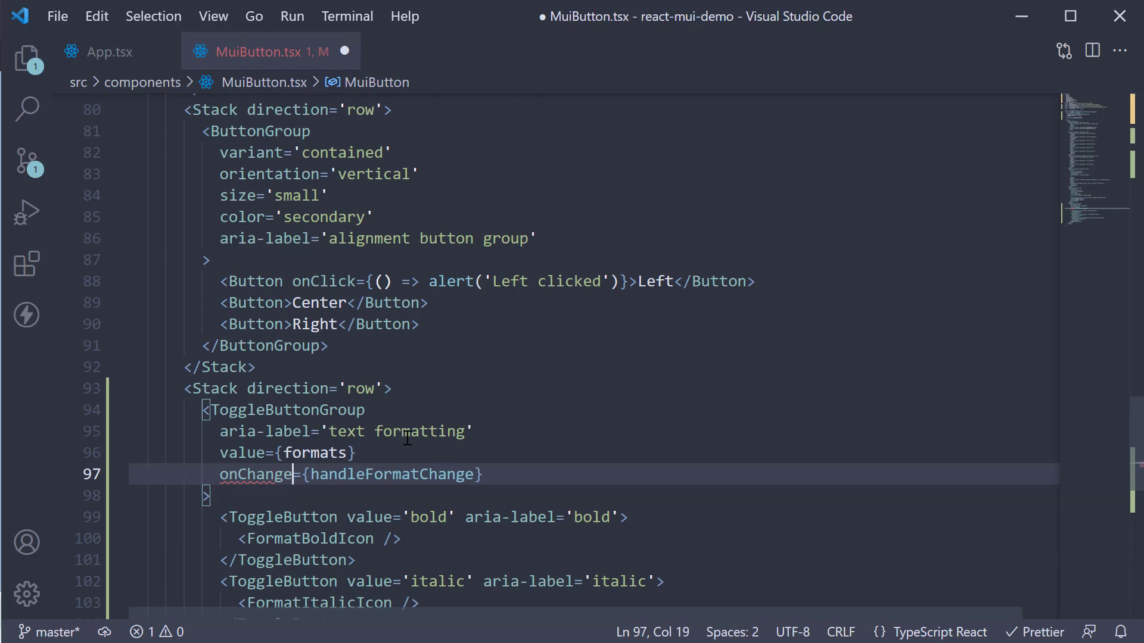
key("ctrl+s")
scroll(571, 471, "up", 9)
scroll(571, 471, "up", 8)
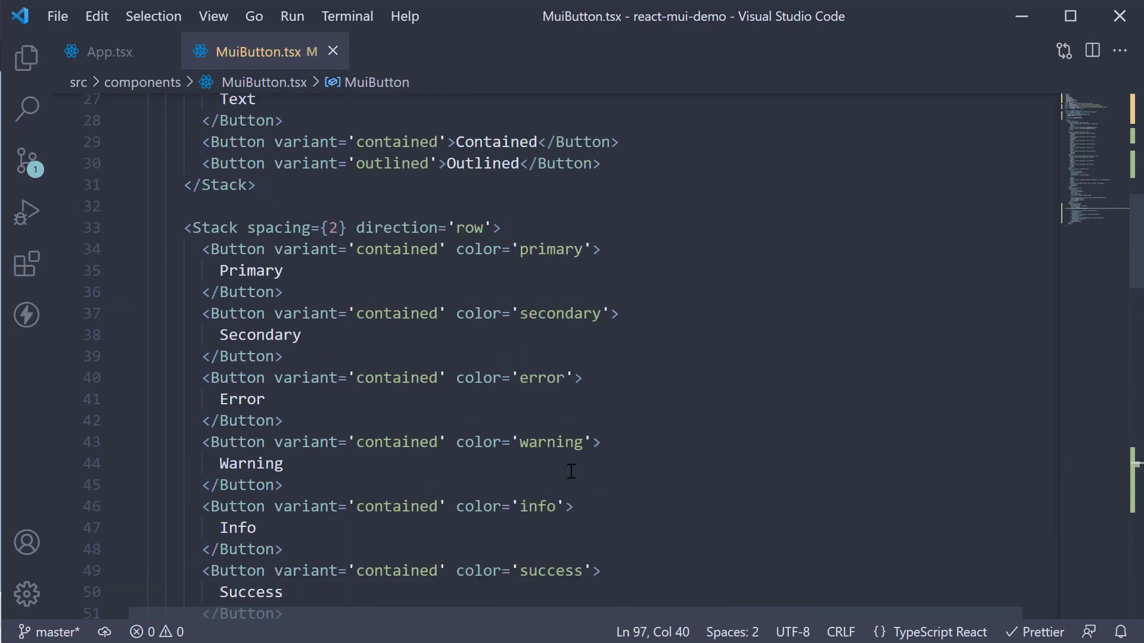
scroll(571, 471, "up", 8)
scroll(571, 471, "up", 5)
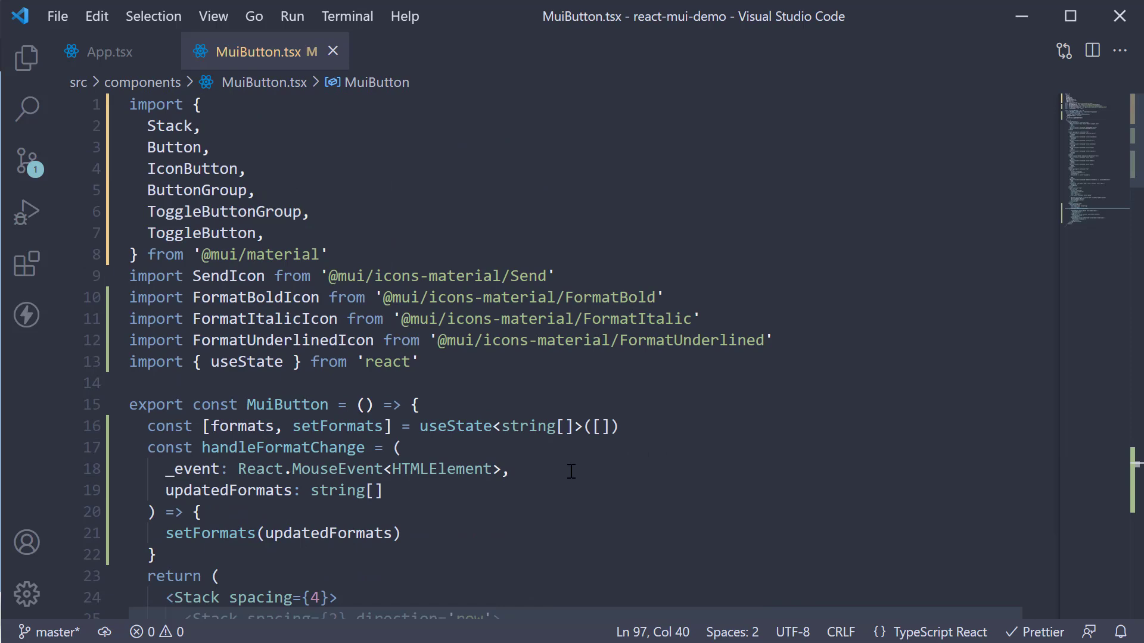
Add console.log({ formats }) below the state via the clg snippet, save, and switch to Chrome
left_click(626, 426)
key("Return")
type("clg")
key("Tab")
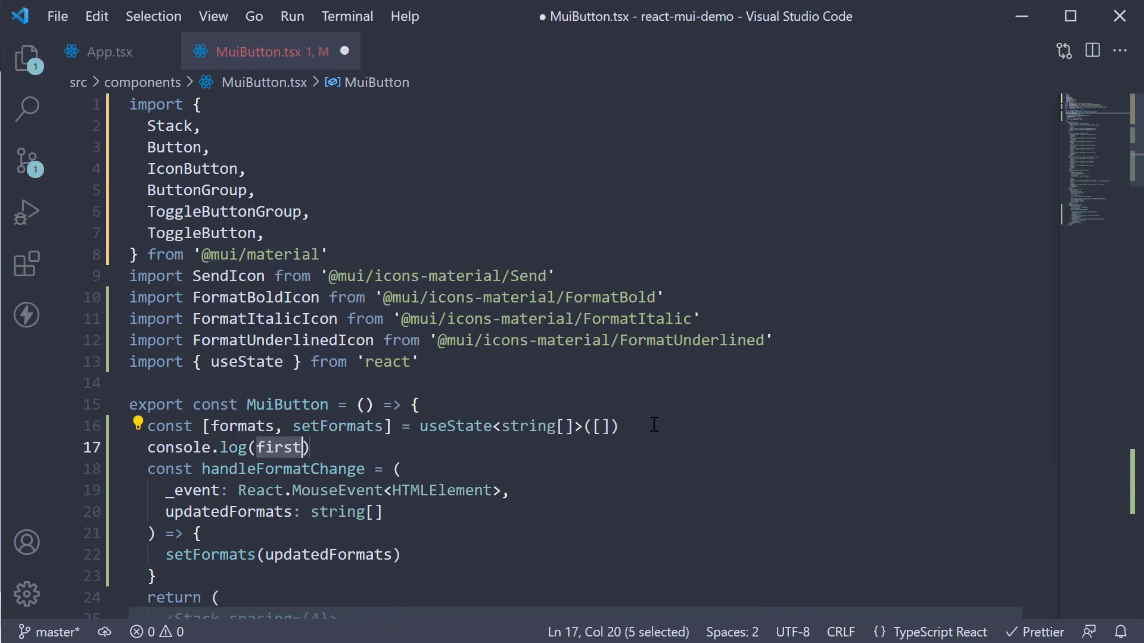
type("{")
key("Return")
type("formats,")
key("ctrl+s")
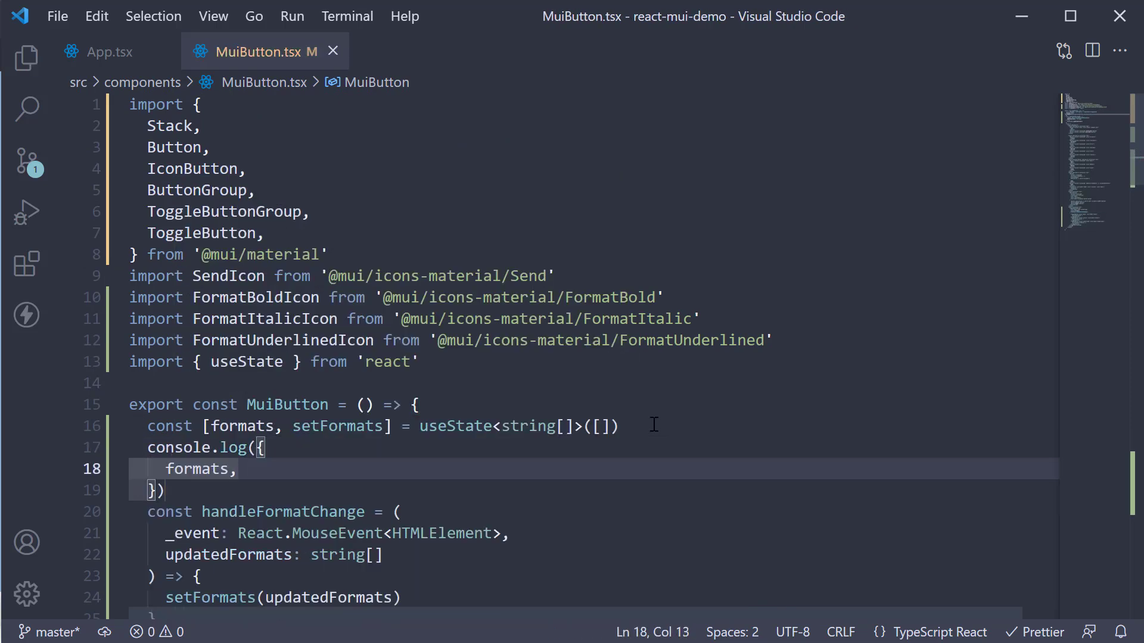
key("alt+Tab")
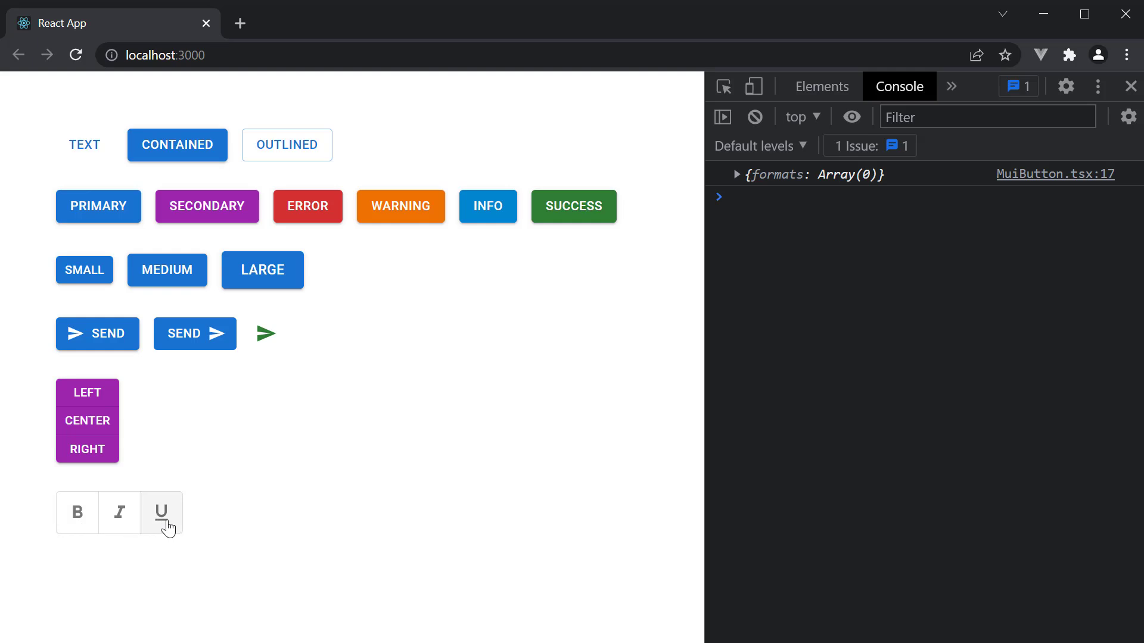
Toggle bold, italic, then bold off, confirming the console logs ['bold'], ['bold','italic'], ['italic'], and return to VS Code
left_click(90, 531)
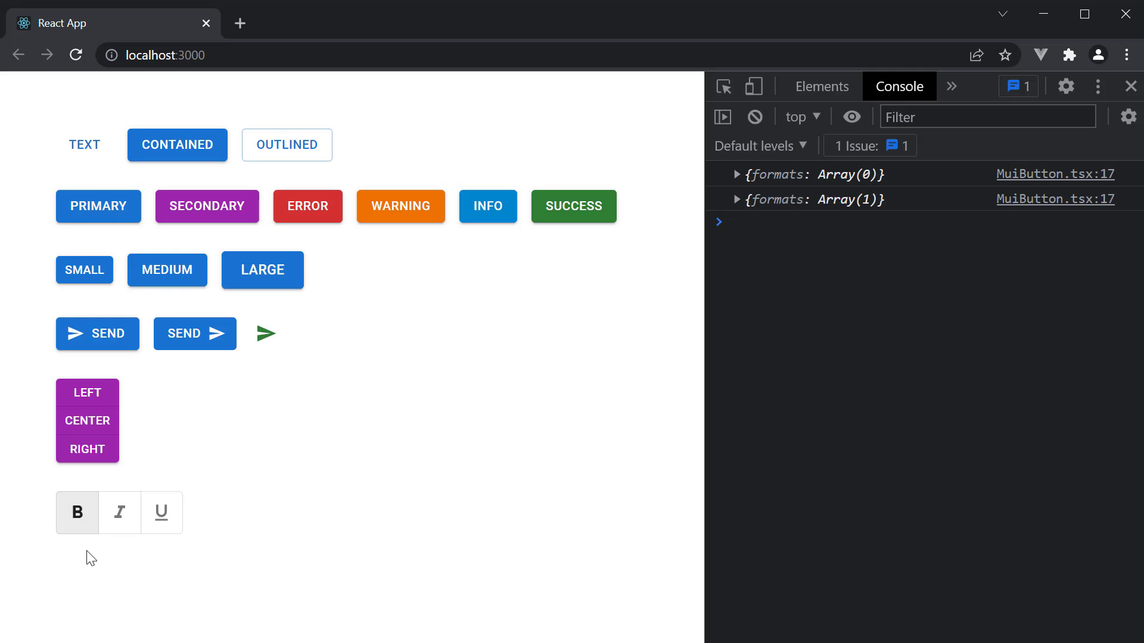
left_click(737, 201)
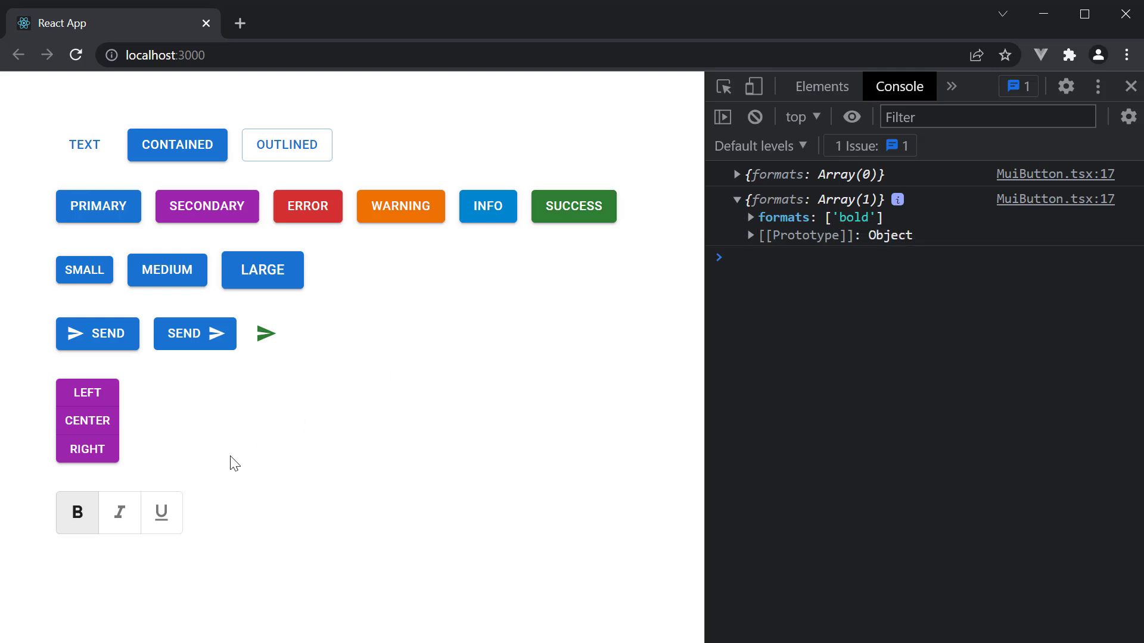
left_click(115, 514)
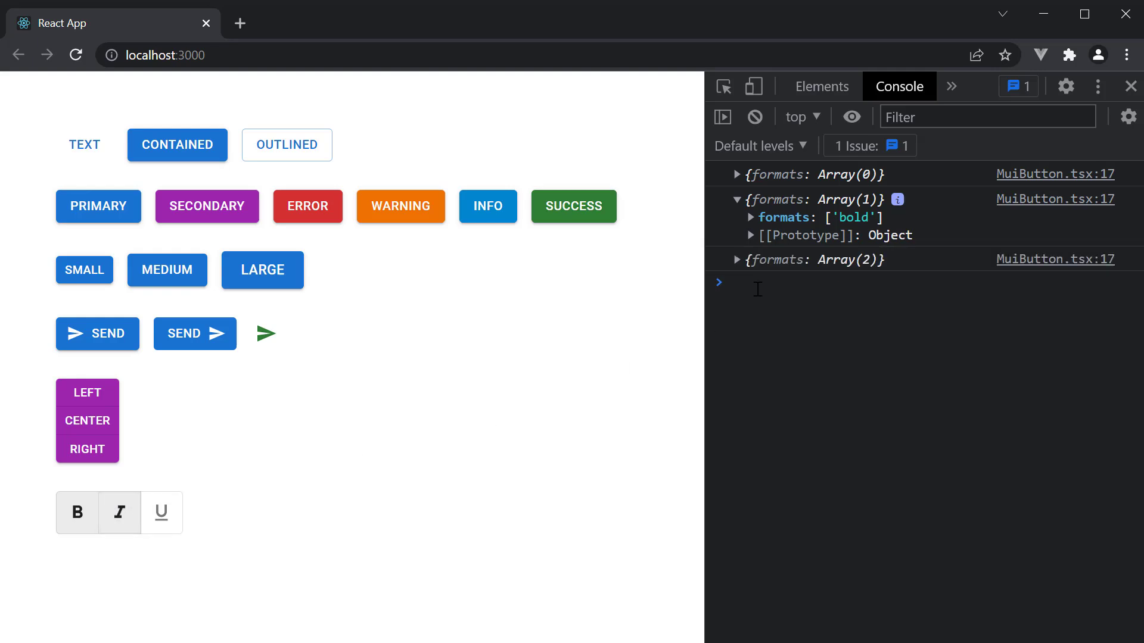
left_click(755, 259)
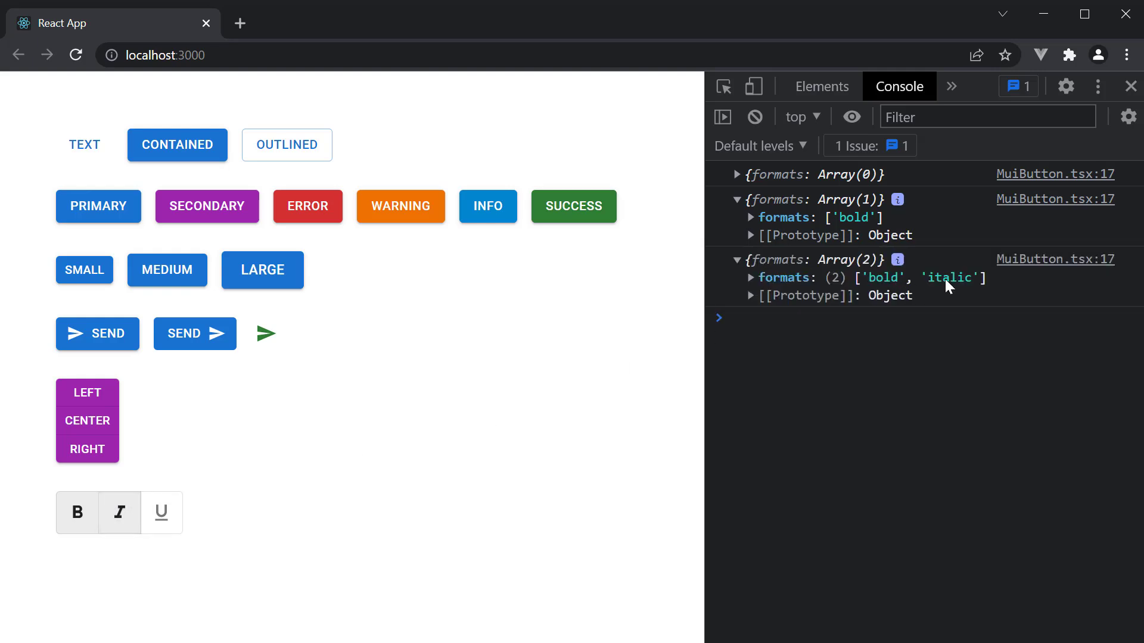
left_click(77, 512)
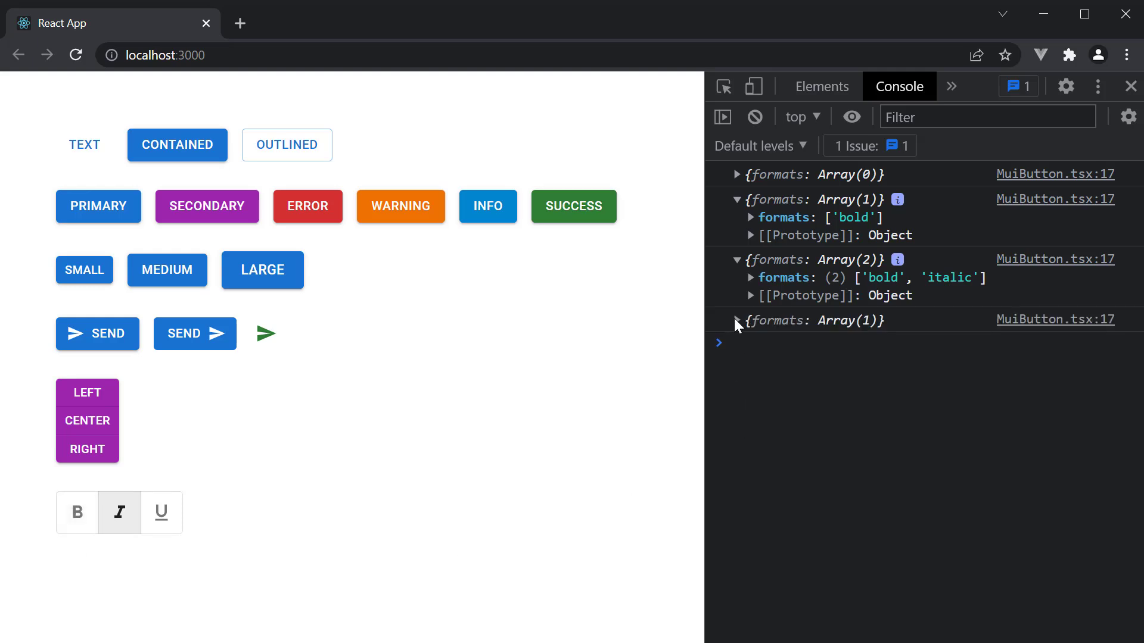
left_click(737, 320)
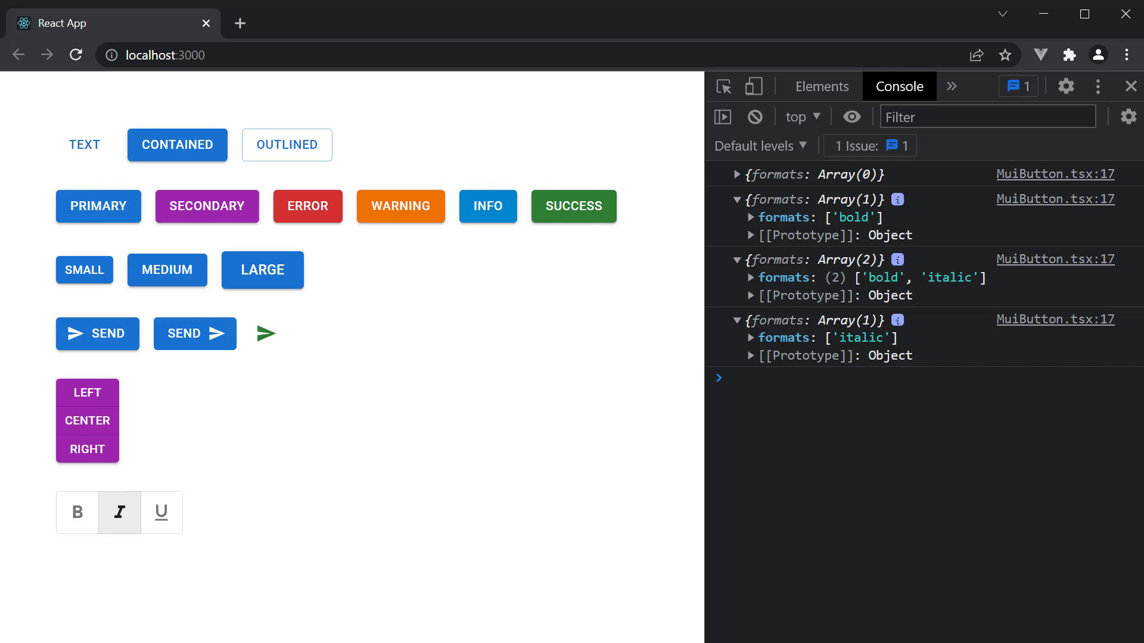
key("alt+Tab")
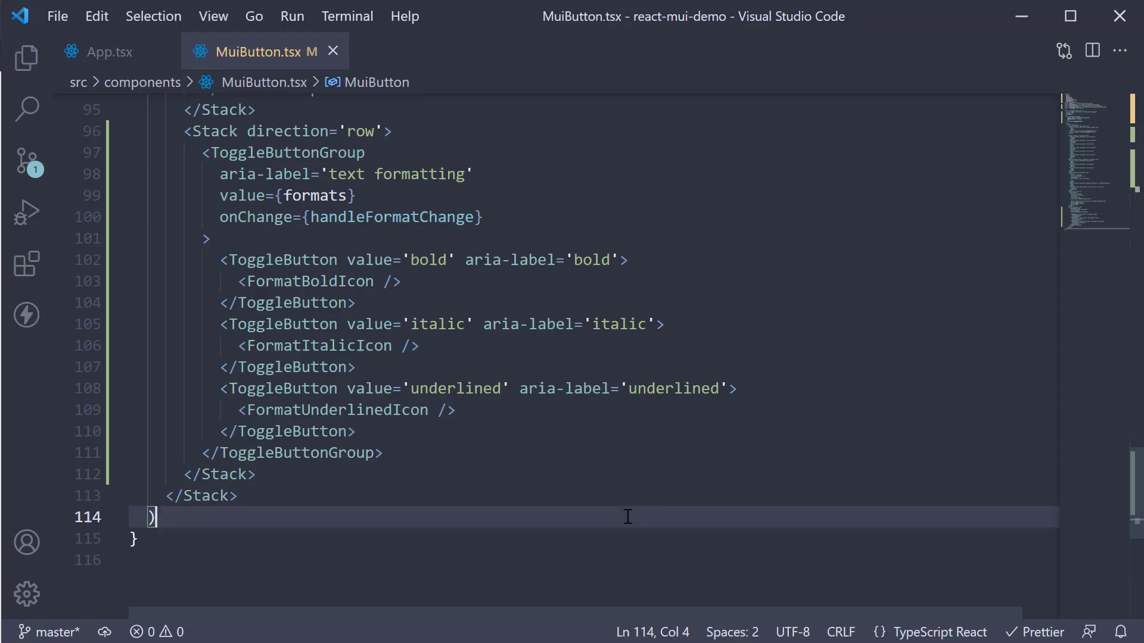
Add size='small' and color='success' props to the ToggleButtonGroup
left_click(525, 214)
key("Return")
type("s")
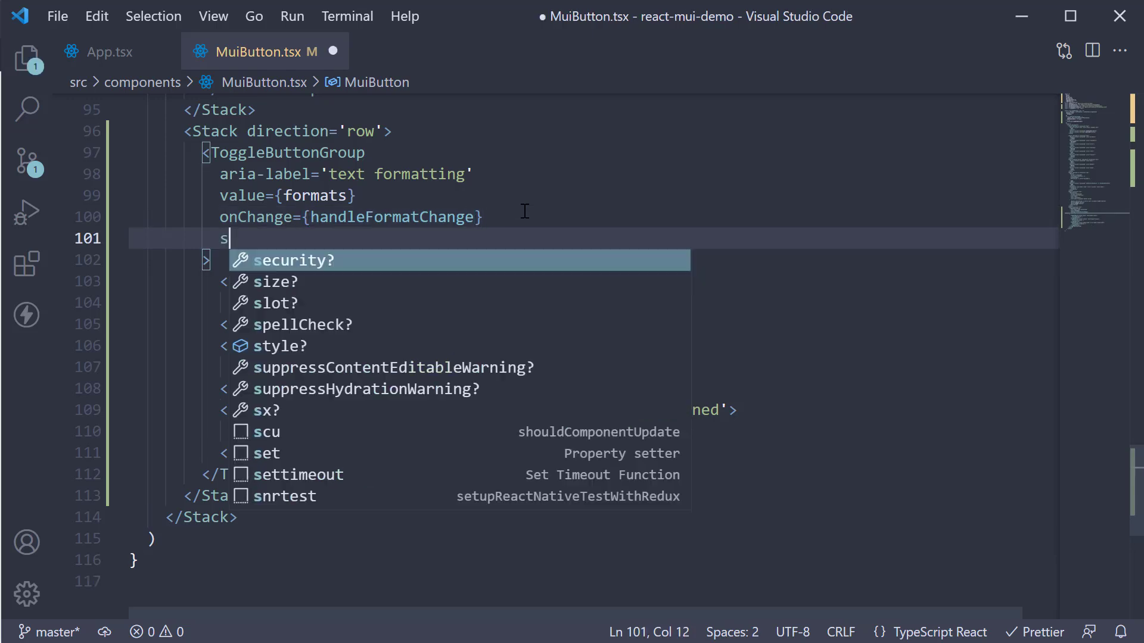
type("ize=msla")
key("BackSpace")
key("BackSpace")
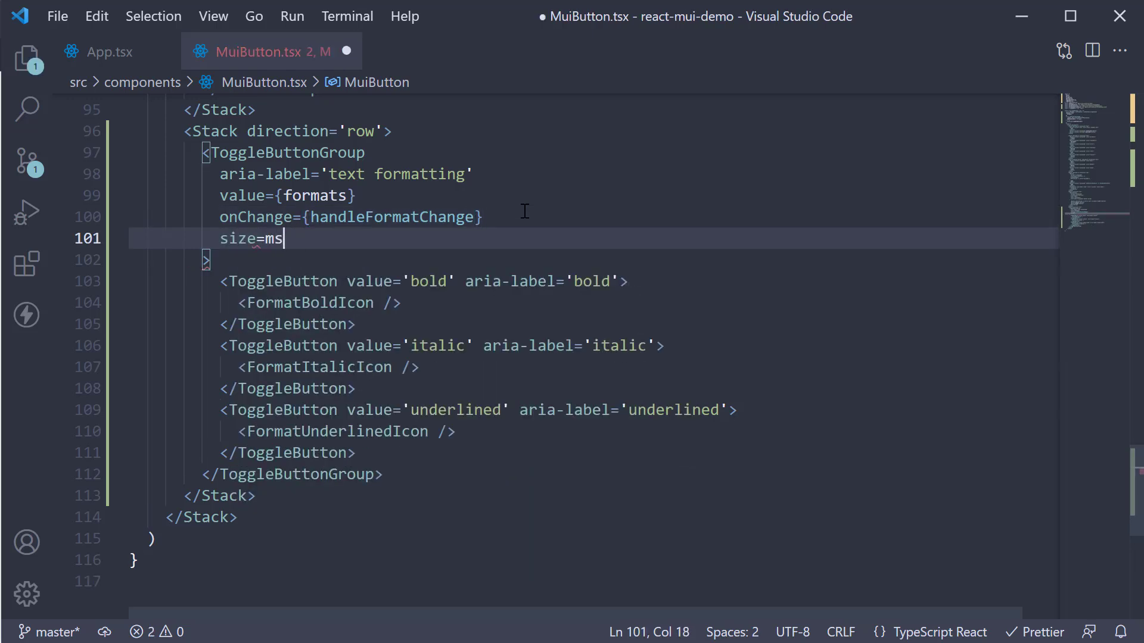
key("BackSpace")
key("BackSpace")
type("'small'")
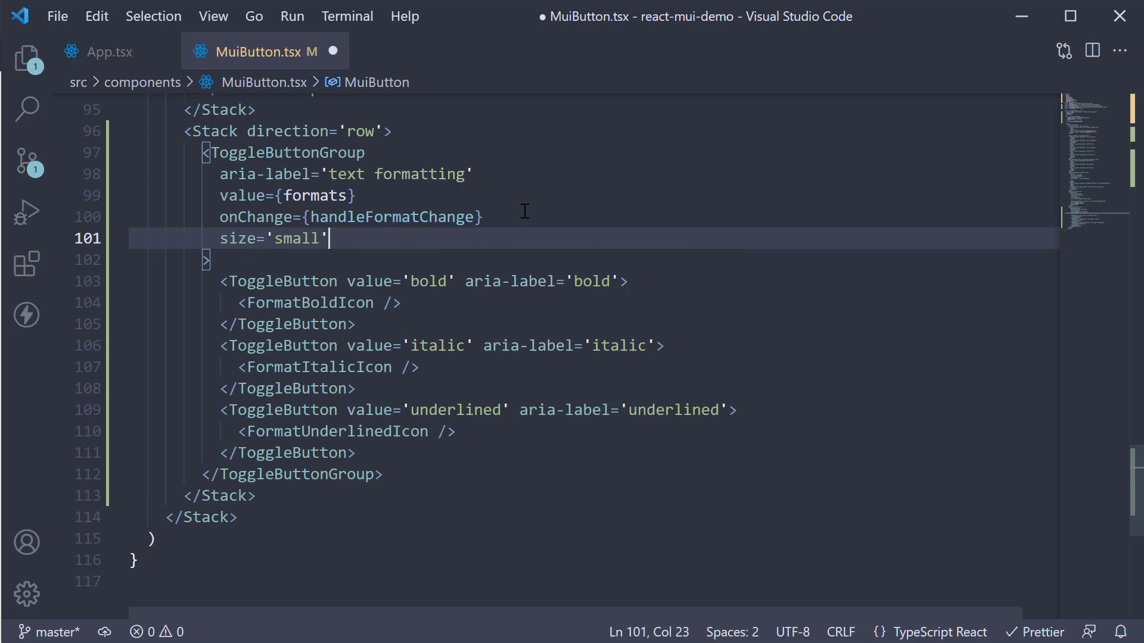
key("Return")
type("color")
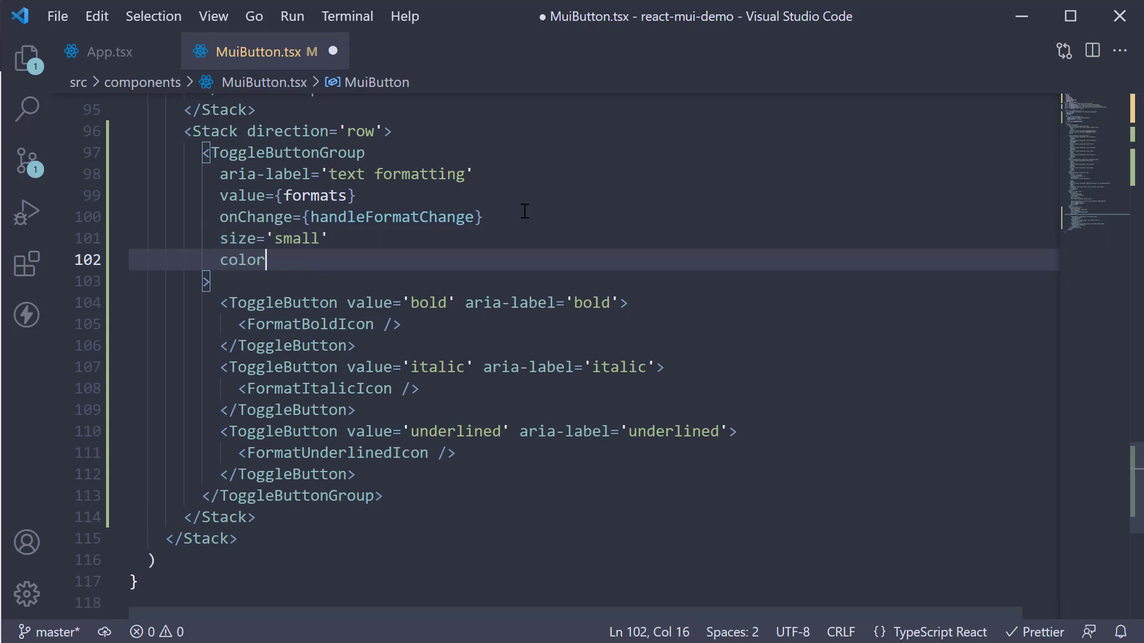
type("='su")
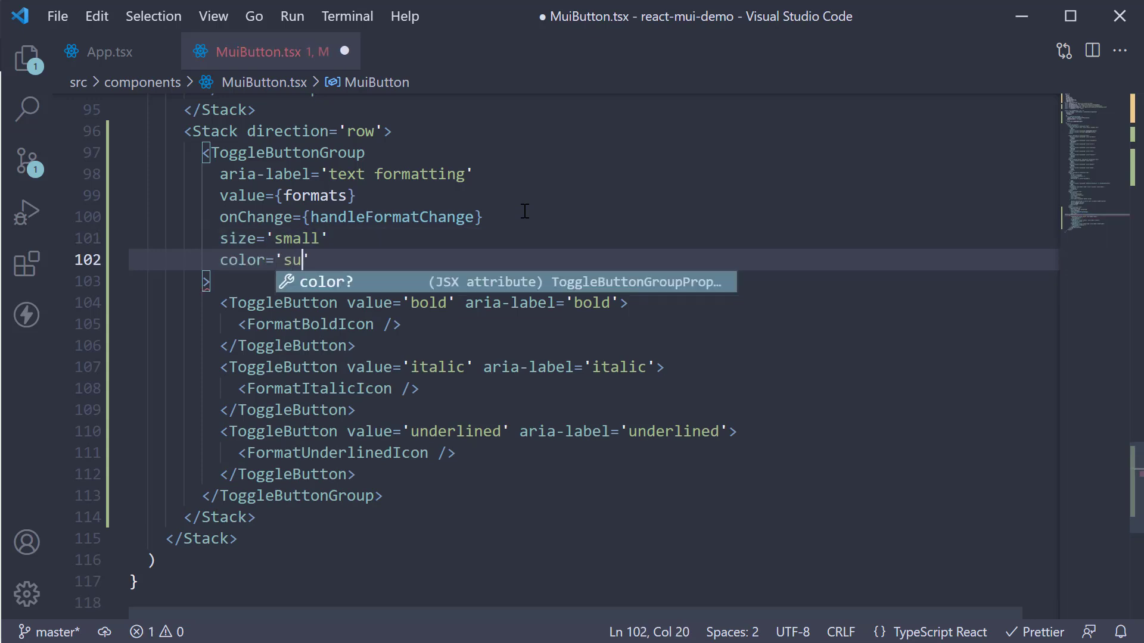
type("ccess")
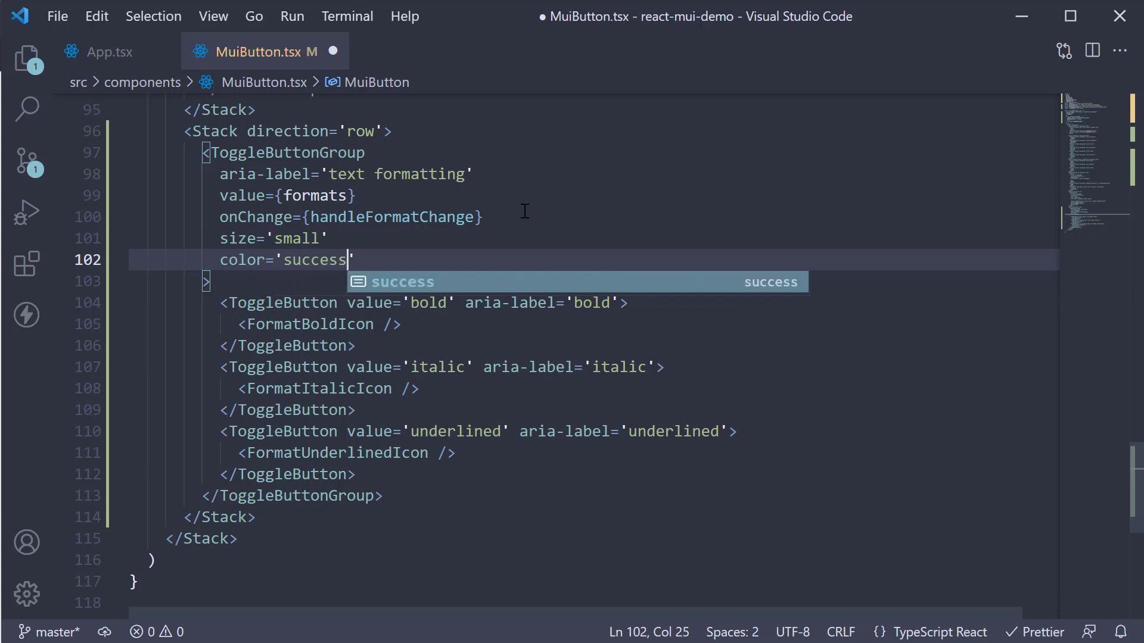
left_click(465, 255)
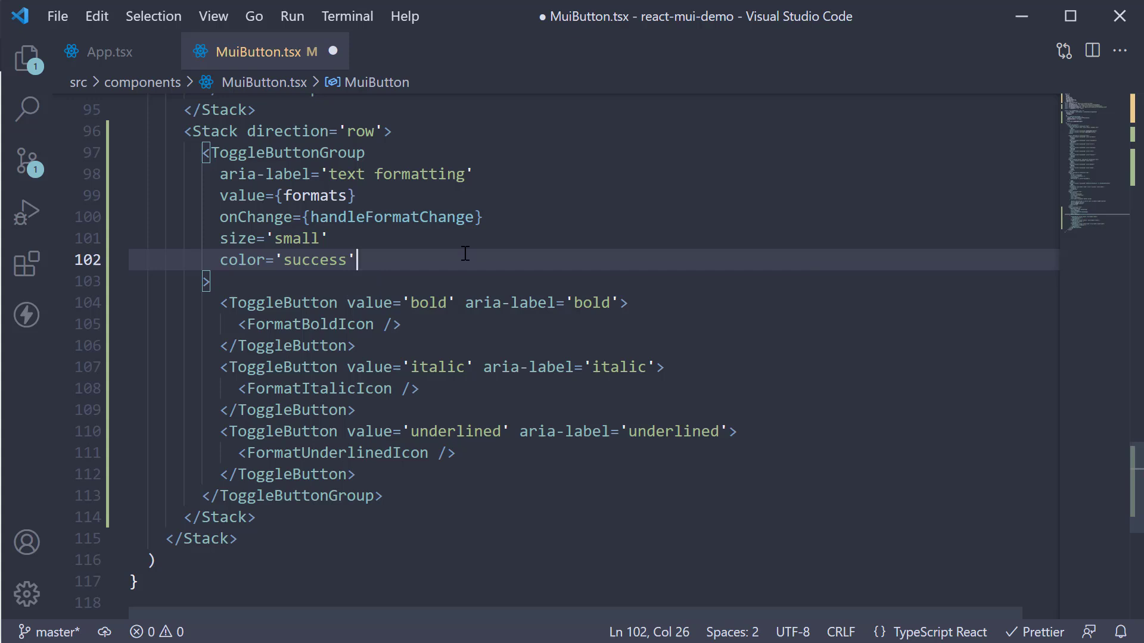
Add orientation='vertical', save the file and view the stacked toggles in Chrome
key("Return")
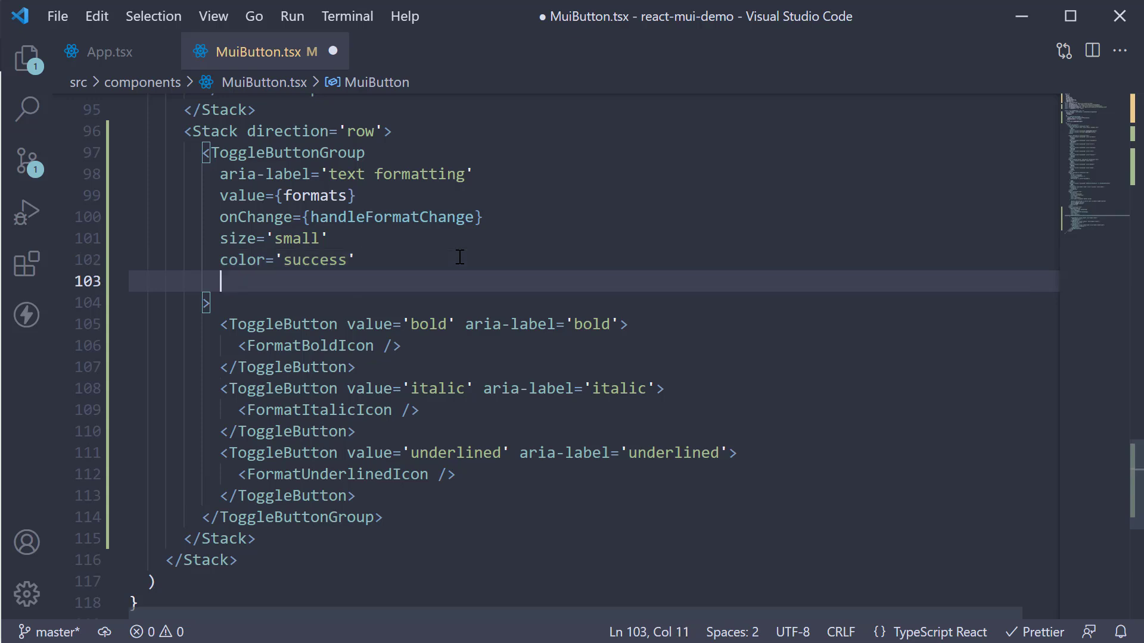
type("orie")
key("Return")
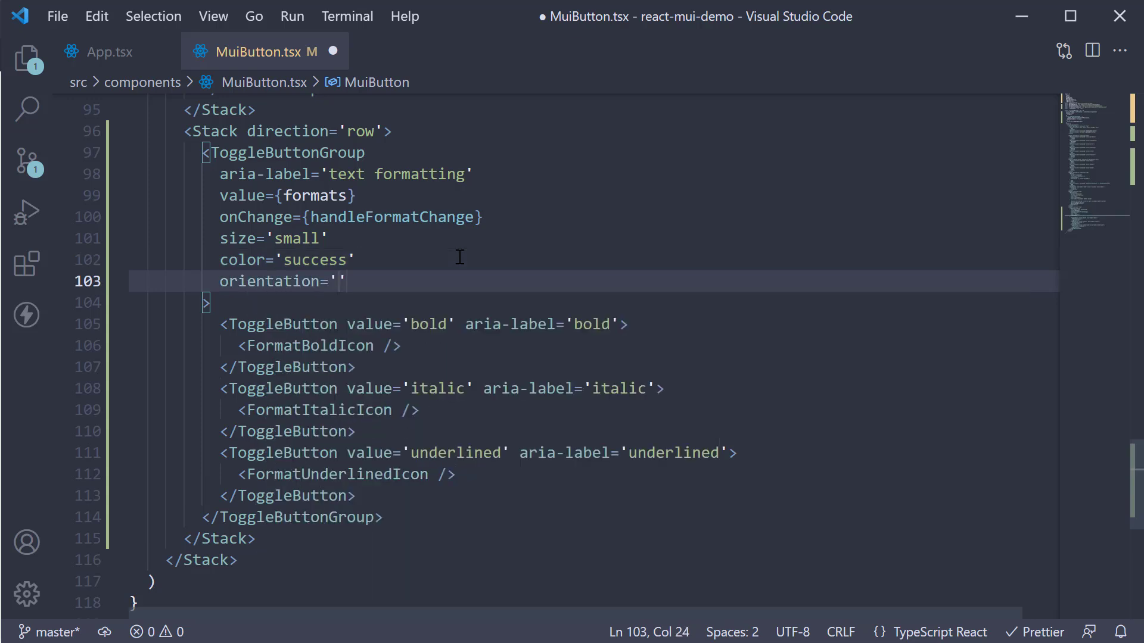
type("vertical")
key("ctrl+s")
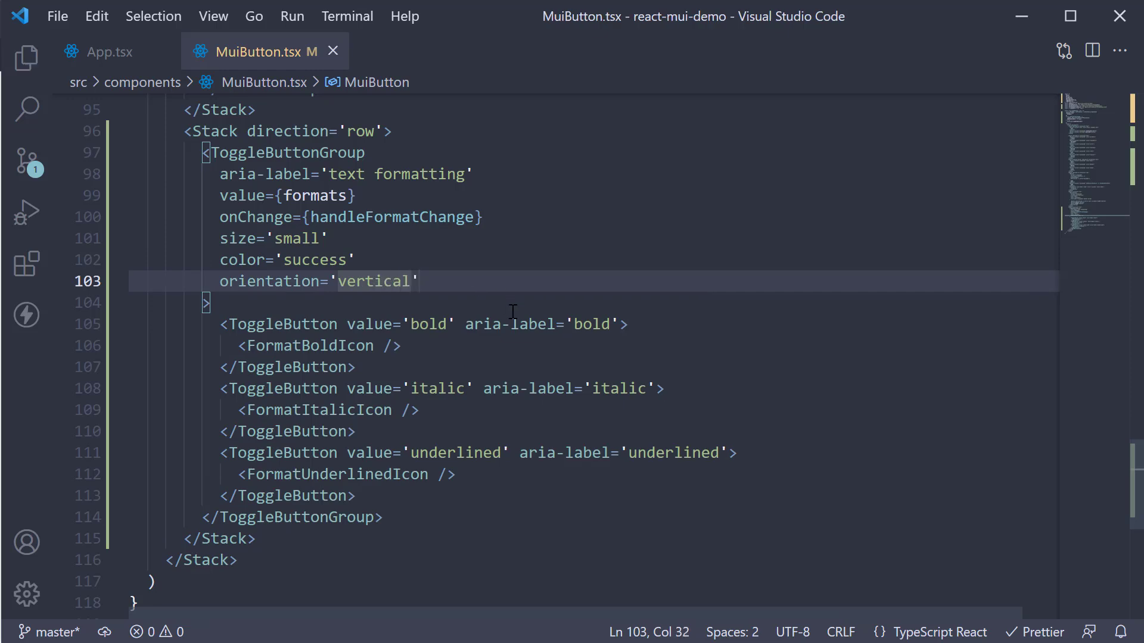
key("alt+Tab")
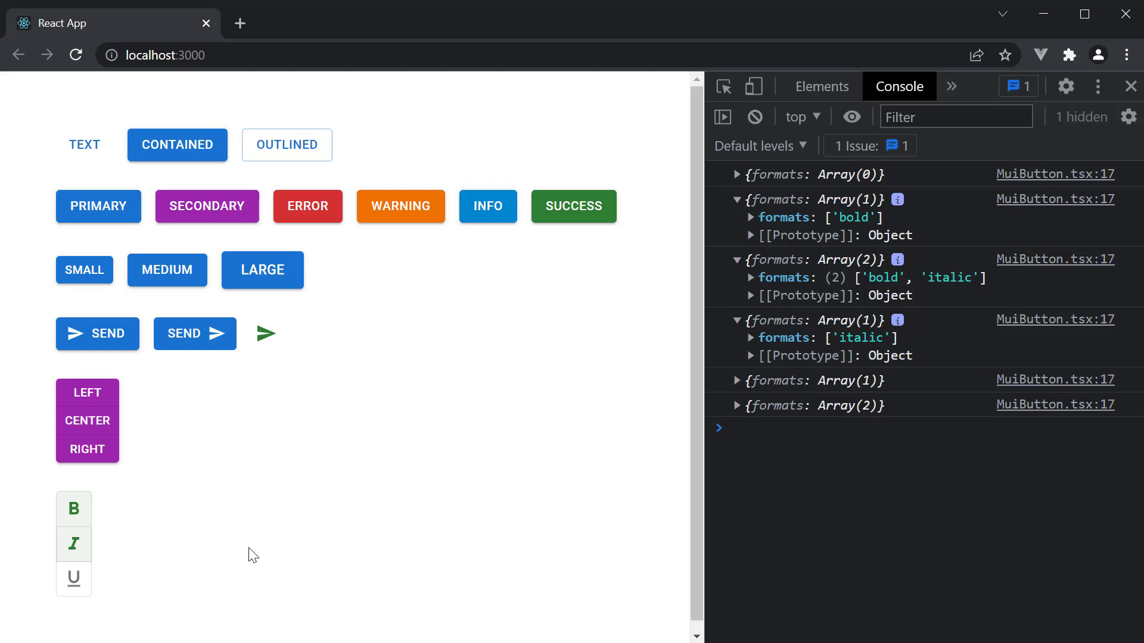
Return to VS Code with the caret after the closing ToggleButtonGroup tag
key("alt+Tab")
left_click(437, 524)
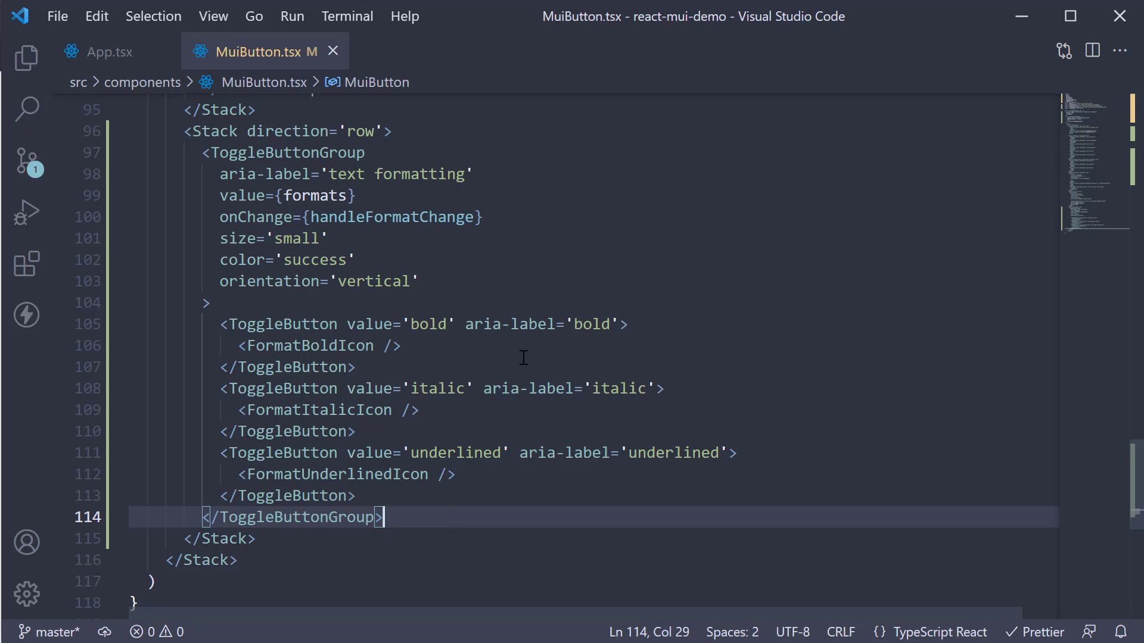
Add the exclusive prop to the ToggleButtonGroup and save
left_click(466, 282)
key("Return")
type("e")
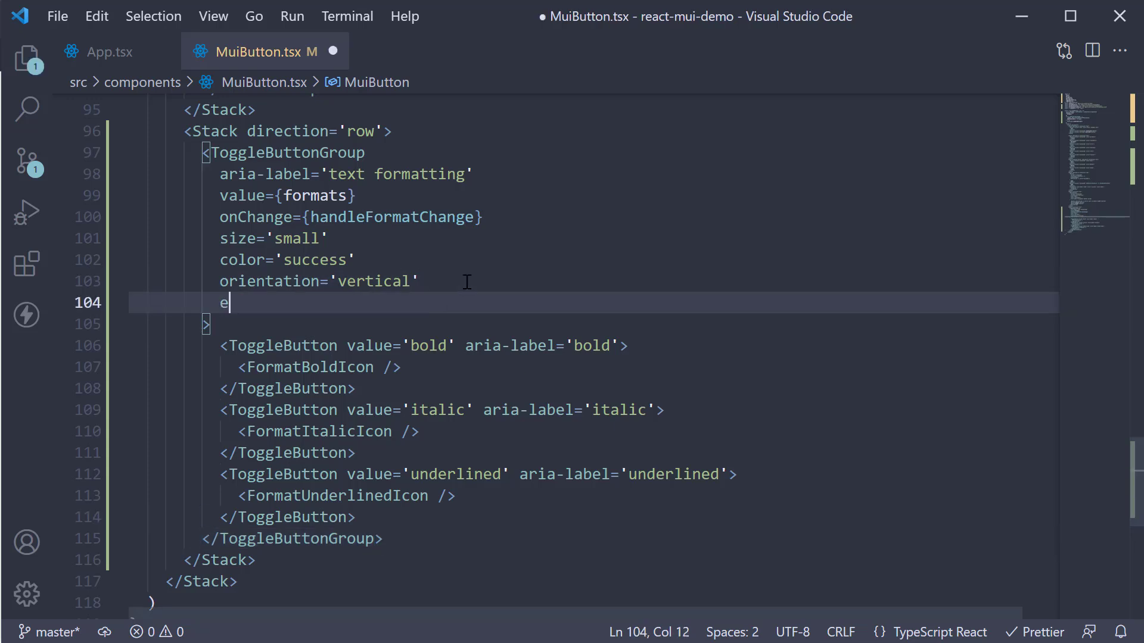
type("x")
key("Tab")
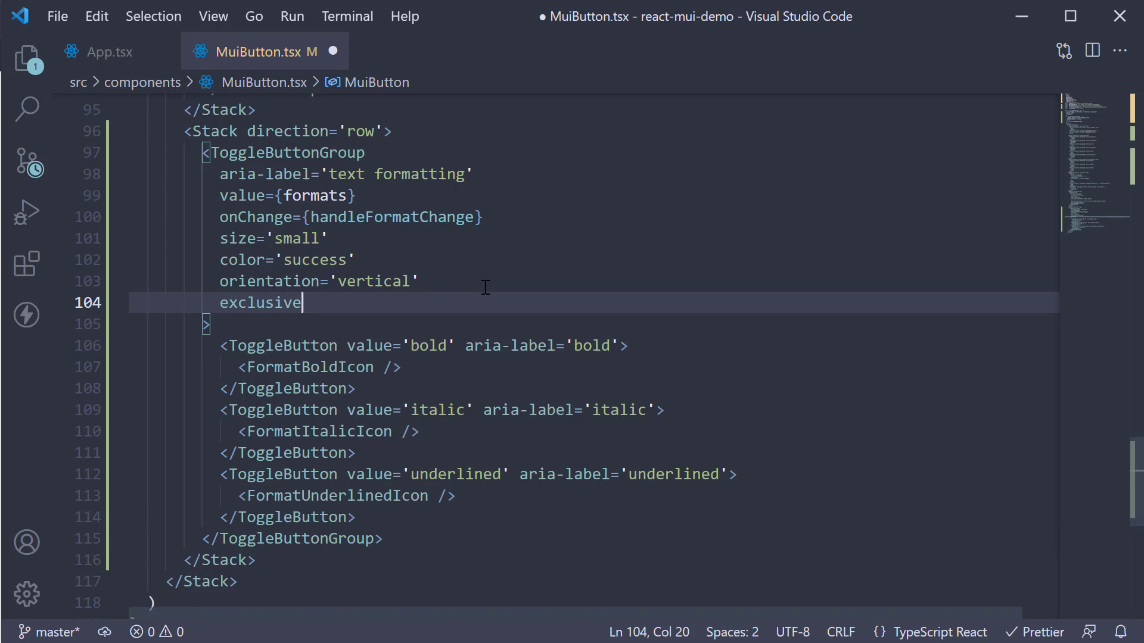
key("ctrl+s")
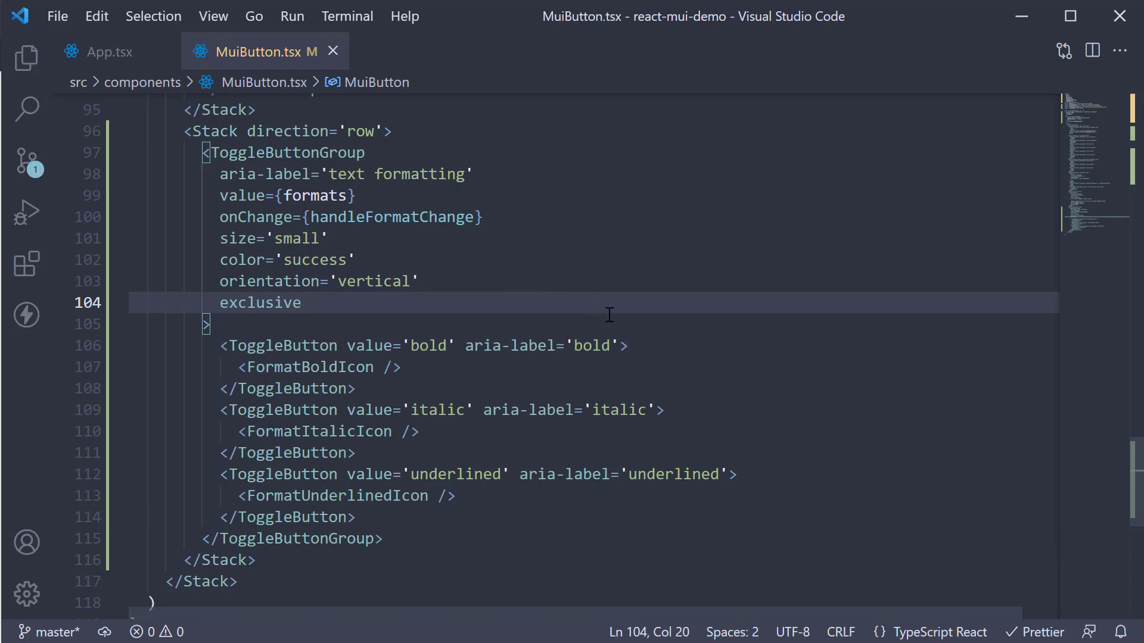
scroll(608, 315, "up", 8)
scroll(609, 314, "up", 8)
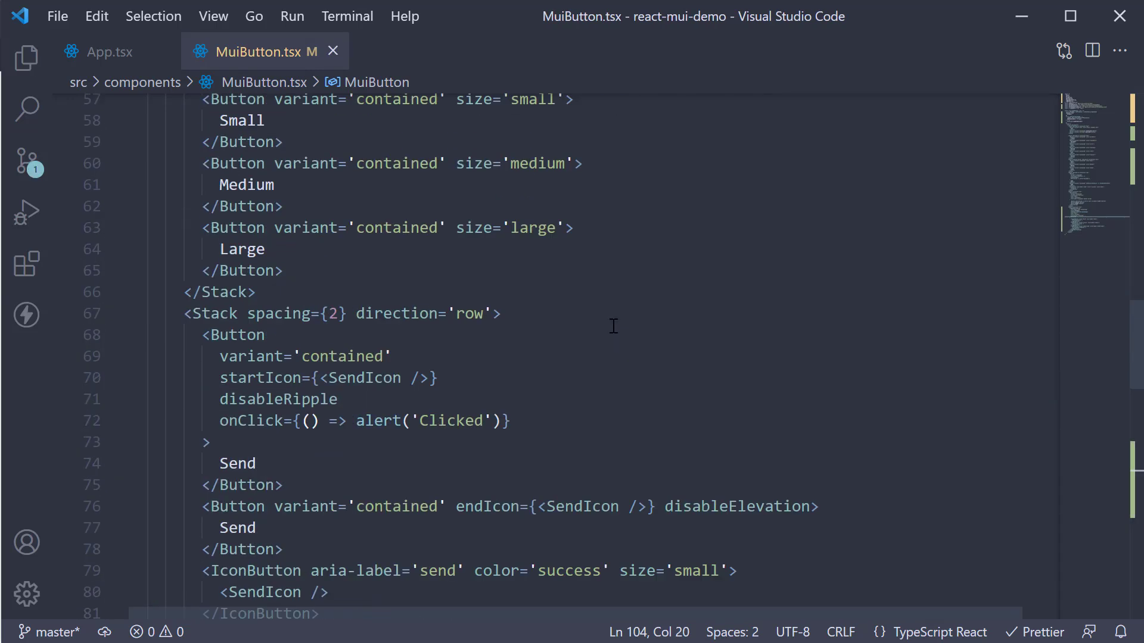
scroll(613, 329, "up", 8)
scroll(613, 329, "up", 8)
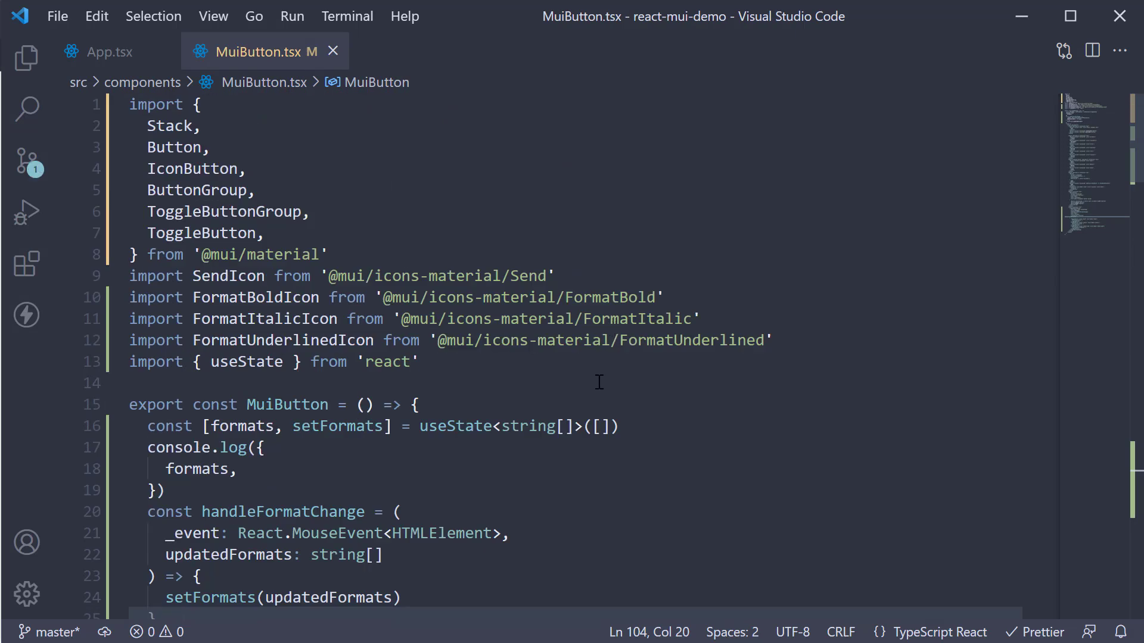
Retype the formats state as useState<string | null>(null)
left_click(603, 426)
key("BackSpace")
key("Delete")
type("| null")
key("Right")
key("Right")
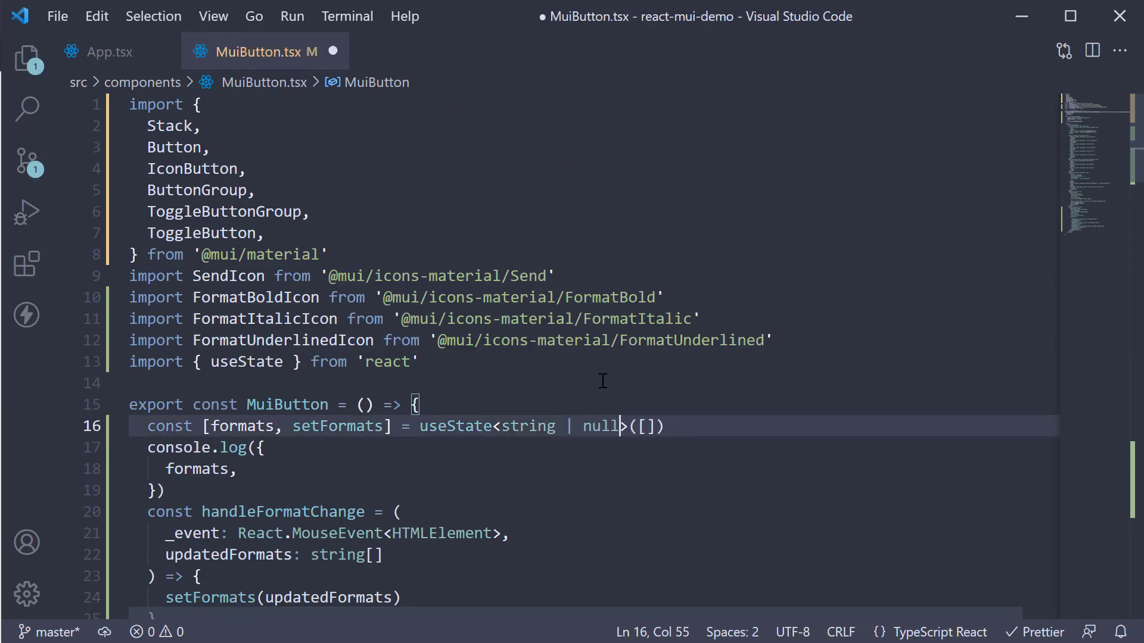
key("Delete")
key("Delete")
type("null")
key("Escape")
key("Right")
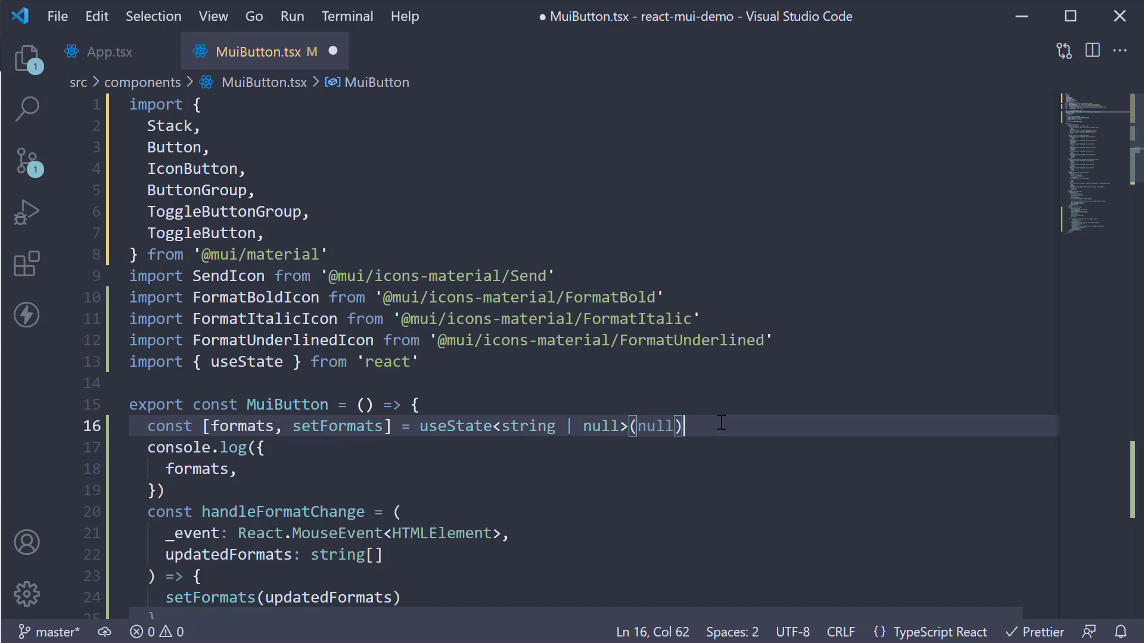
scroll(453, 426, "down", 3)
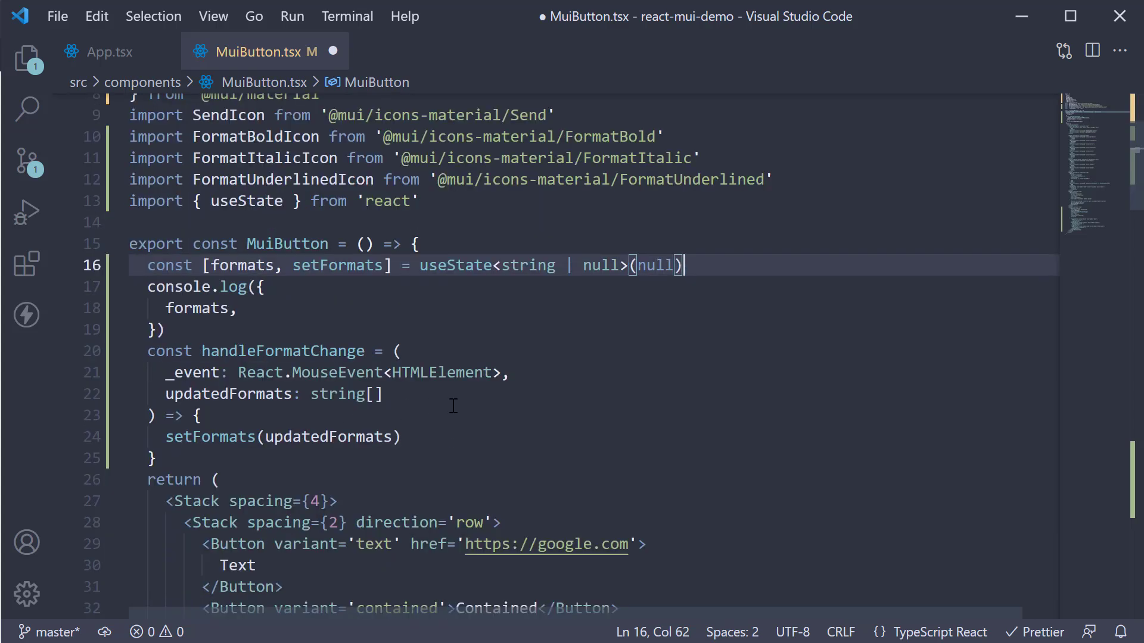
Change the handler's updatedFormats parameter to string | null, save, and switch to Chrome
left_click(384, 394)
key("BackSpace")
key("BackSpace")
key("BackSpace")
key("BackSpace")
key("BackSpace")
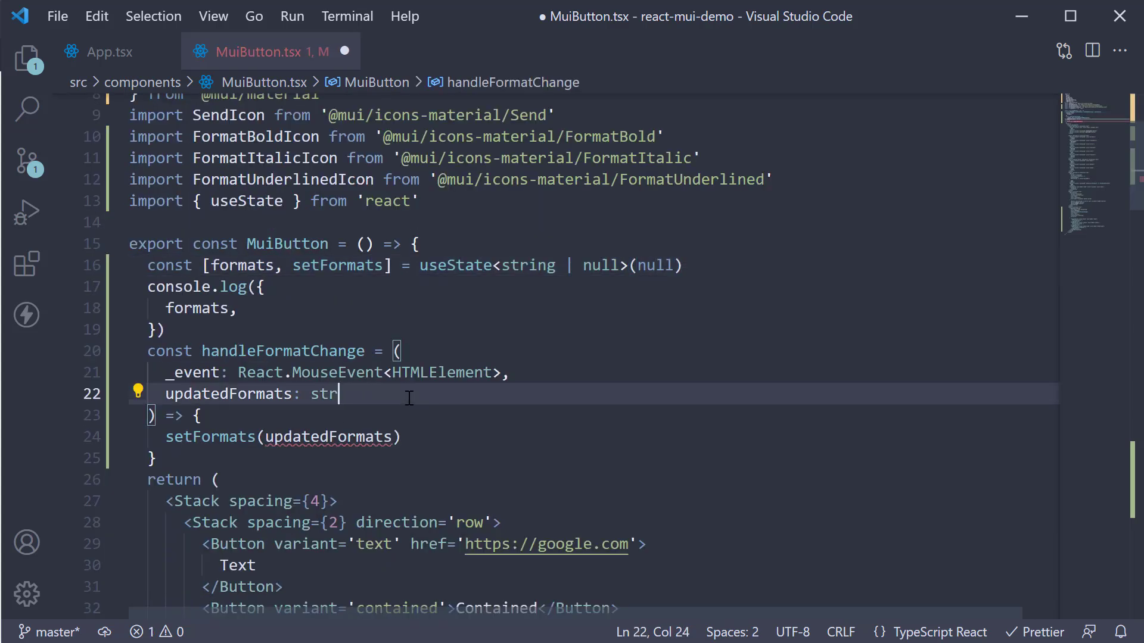
type("ing | n")
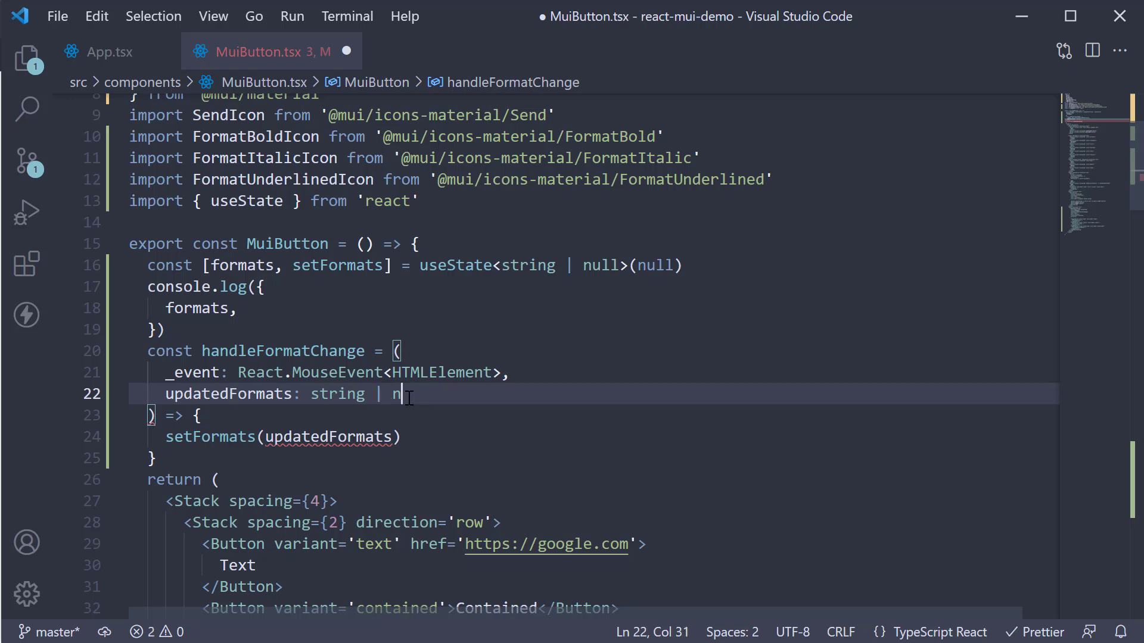
type("ull")
left_click(458, 437)
key("ctrl+s")
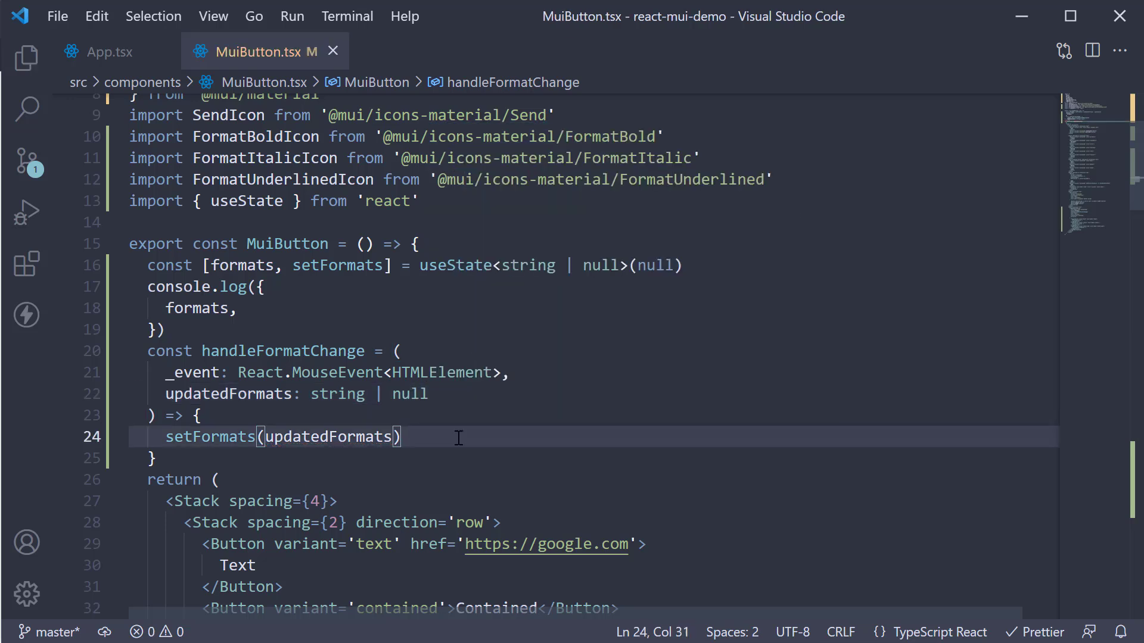
key("alt+Tab")
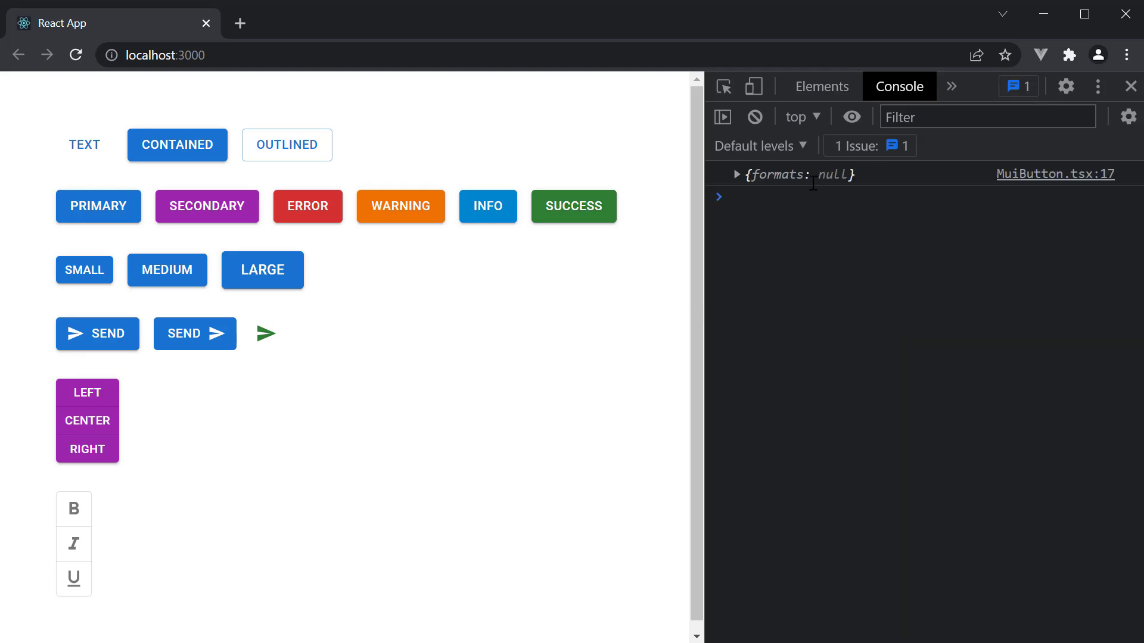
Select B, then I, then U so the console logs 'bold', 'italic', 'underlined', and return to VS Code
left_click(73, 509)
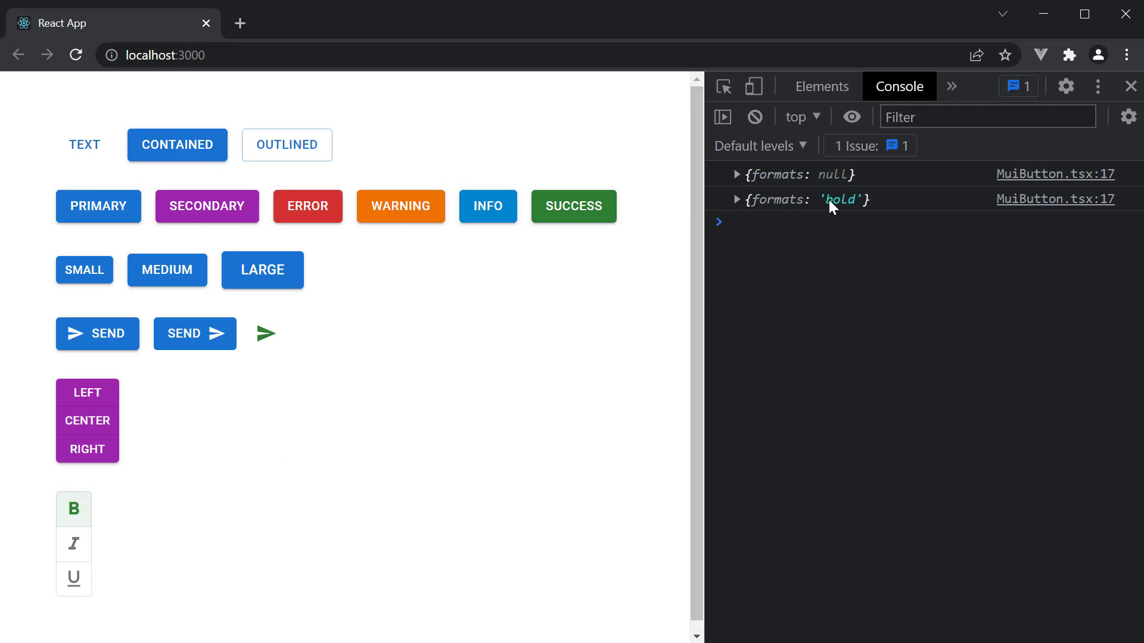
left_click(75, 547)
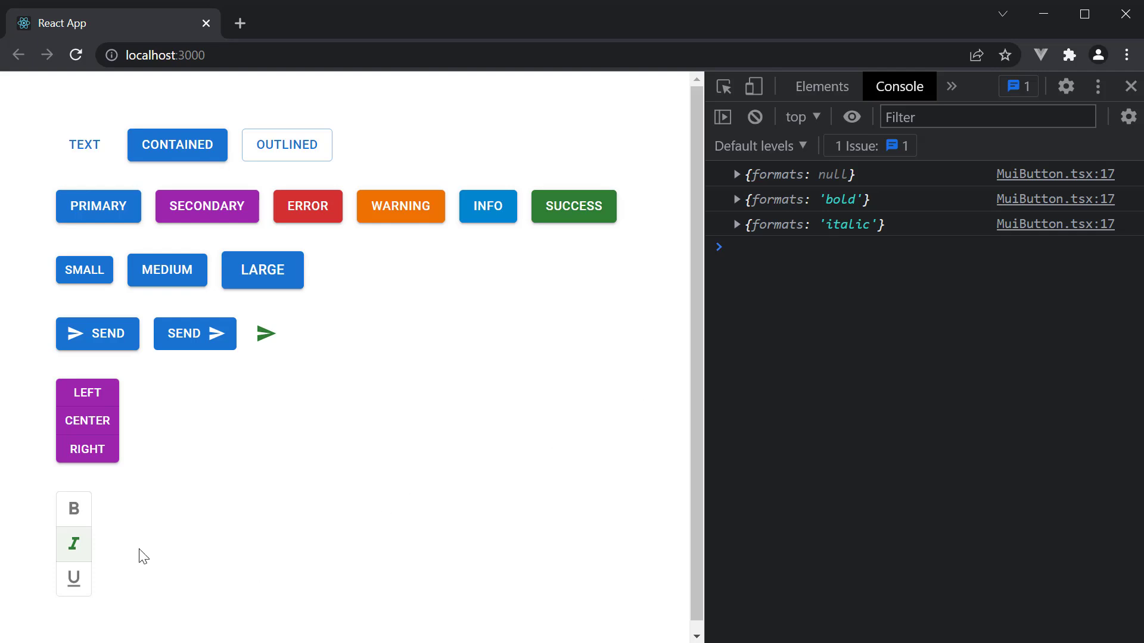
left_click(74, 579)
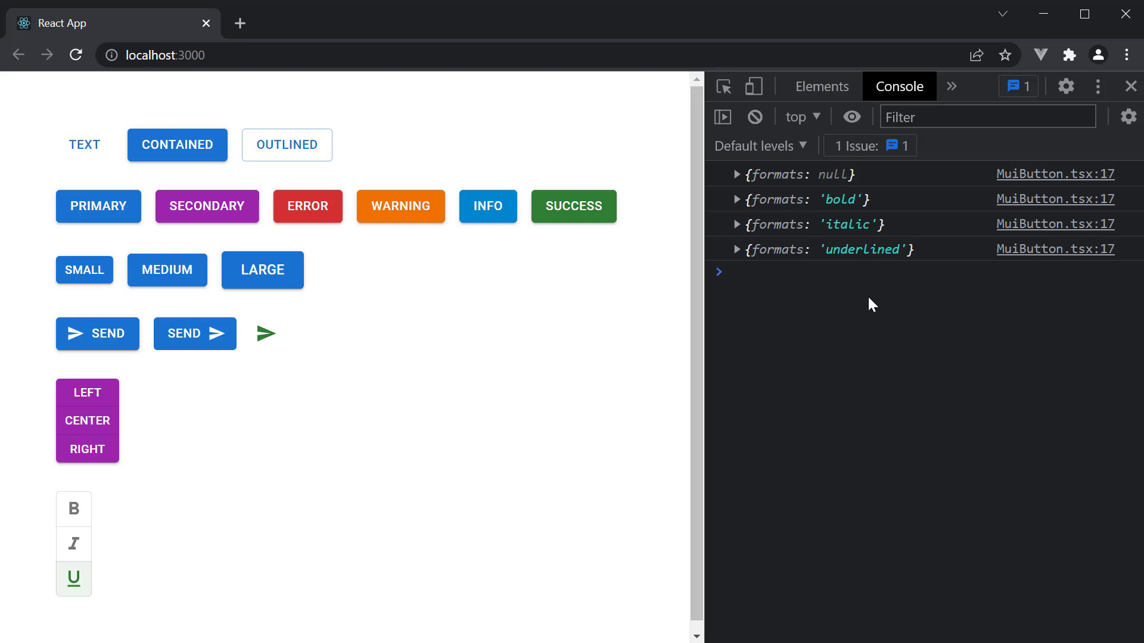
key("alt+Tab")
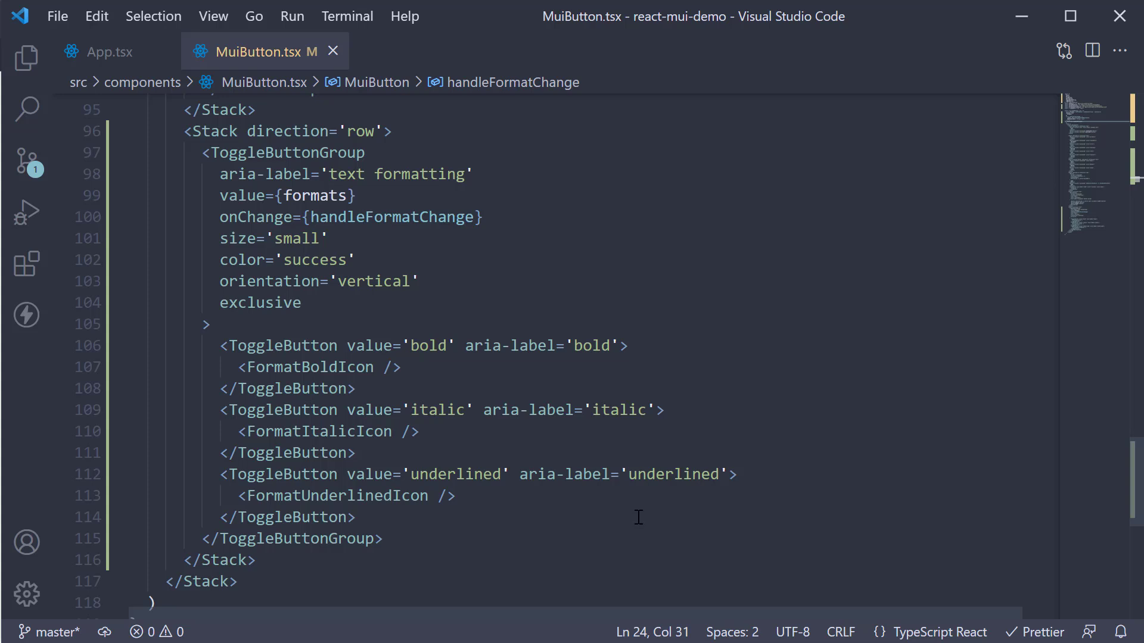